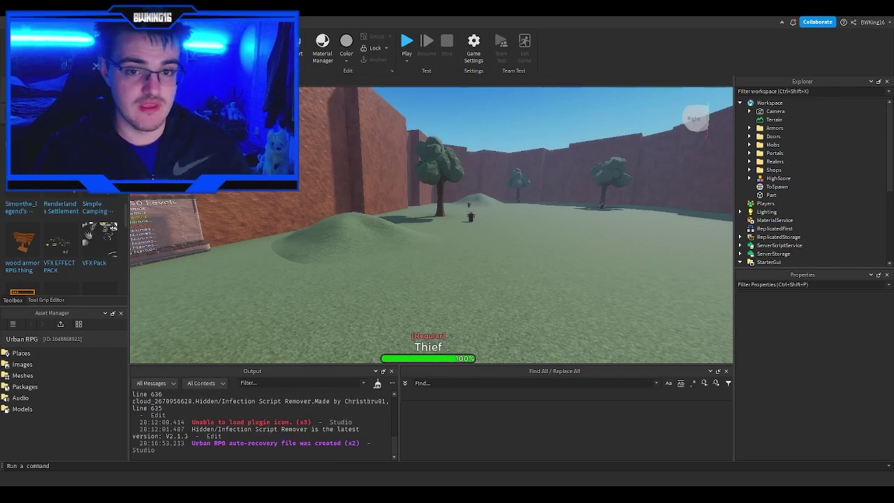
# Step: Look over the walled grass arena and the mobs spread across it
pyautogui.press('w')
pyautogui.moveTo(541, 179); pyautogui.dragTo(541, 180, button='right')
pyautogui.press('w')
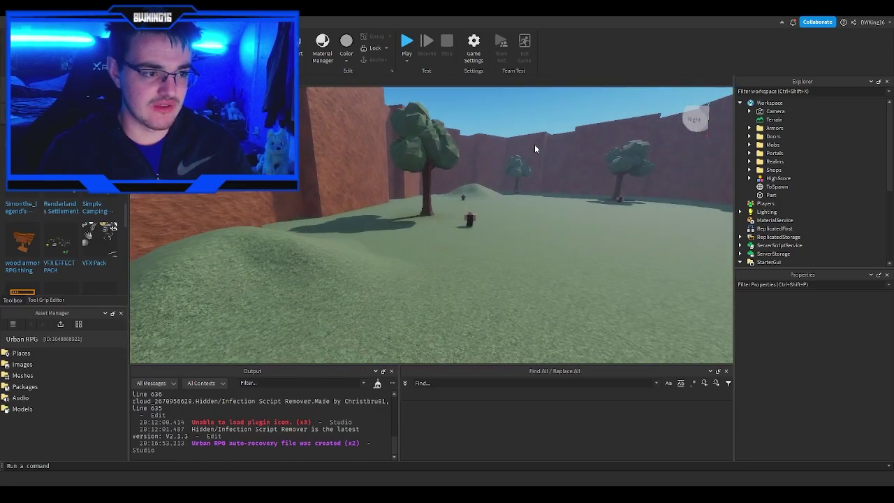
pyautogui.press('w')
pyautogui.moveTo(535, 144); pyautogui.dragTo(535, 149, button='right')
pyautogui.press('w')
pyautogui.scroll(10, 535, 148)
pyautogui.press('w')
pyautogui.press('w')
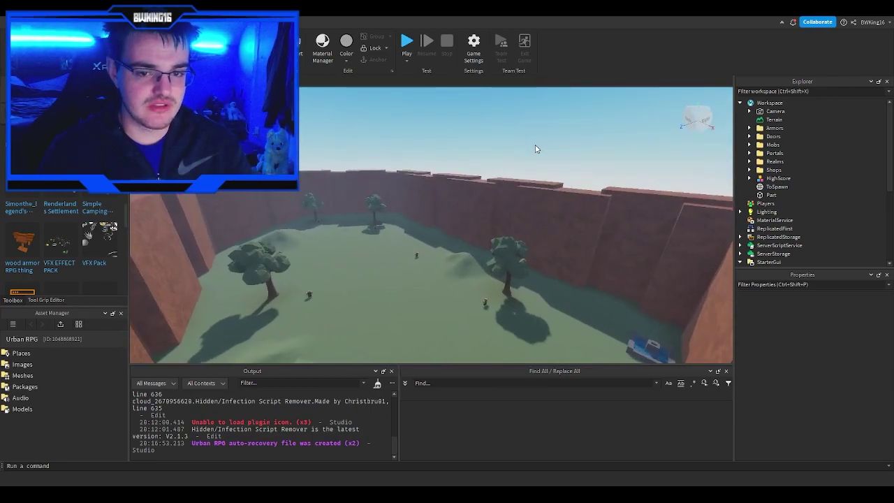
# Step: Open the AnchorMobsOutOfDistance script in ServerScriptService
pyautogui.scroll(-2, 785, 200)
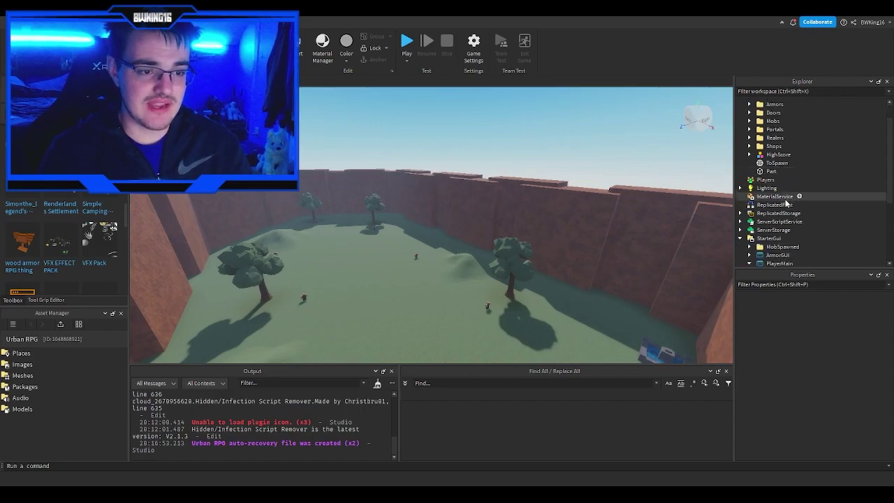
pyautogui.click(741, 197)
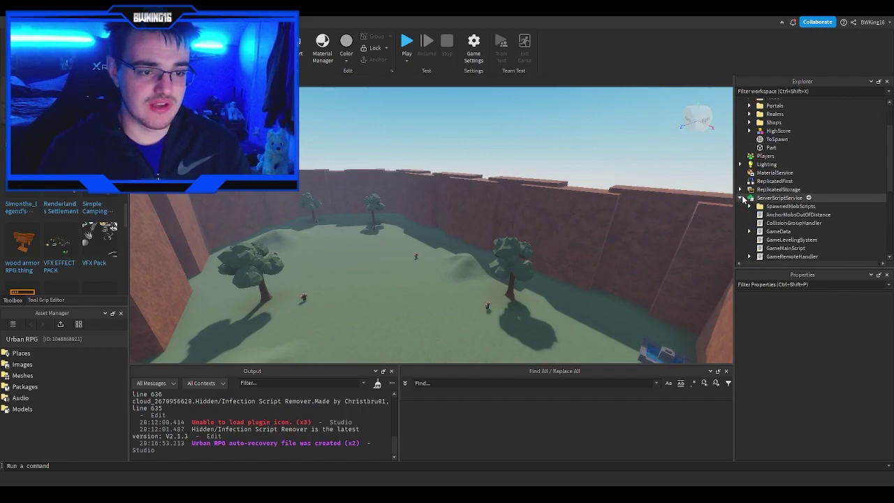
pyautogui.scroll(-1, 743, 199)
pyautogui.doubleClick(796, 191)
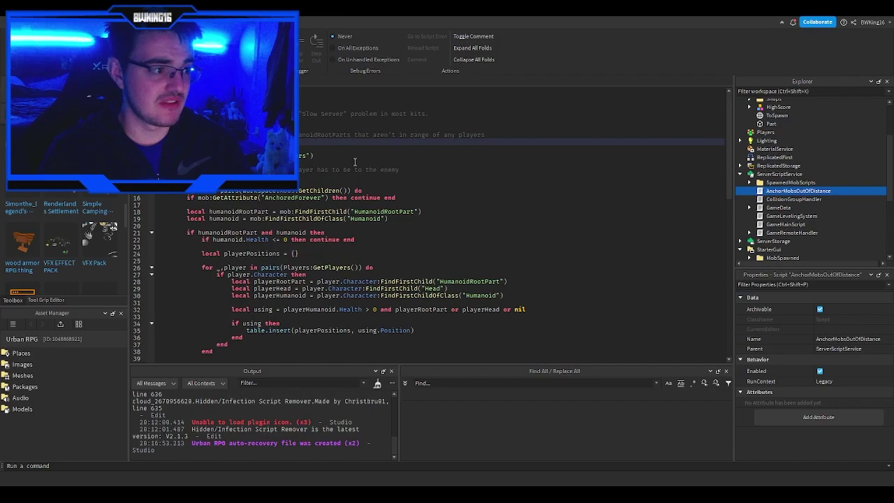
# Step: Read through the mob anchoring script, including its distance variable and player range check, and close it
pyautogui.scroll(-3, 219, 269)
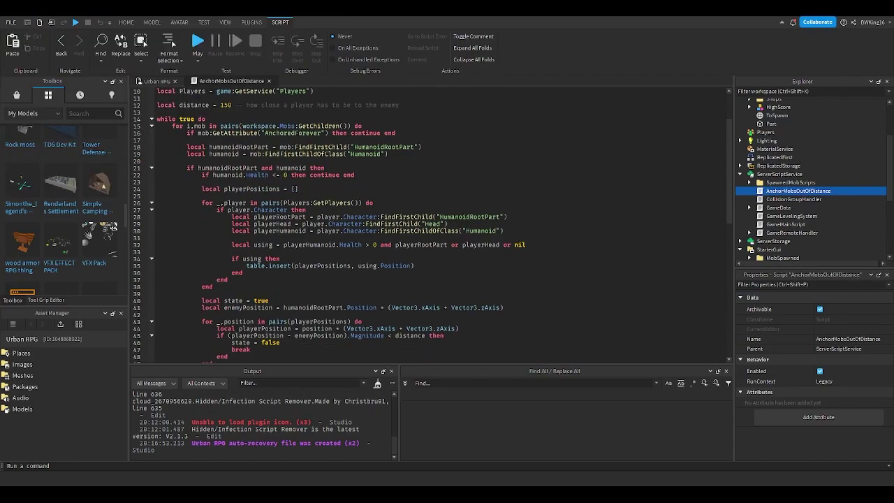
pyautogui.click(553, 238)
pyautogui.scroll(3, 553, 231)
pyautogui.click(256, 129)
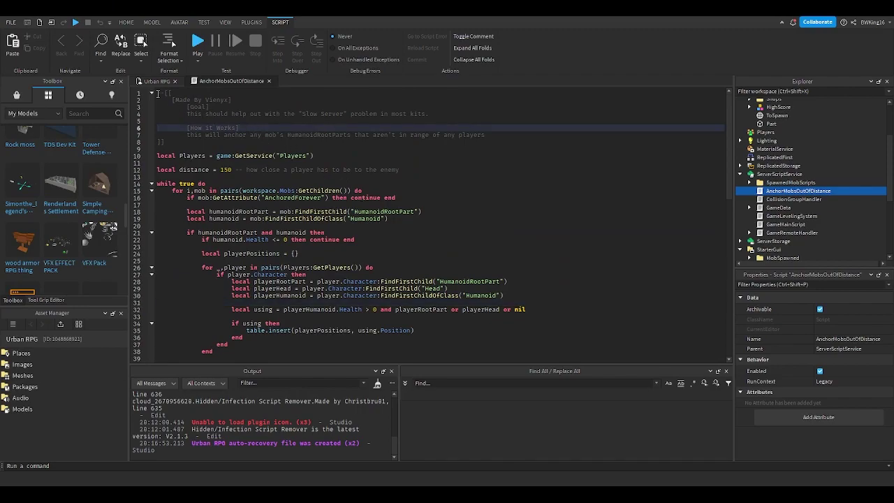
pyautogui.scroll(-1, 218, 161)
pyautogui.moveTo(158, 147); pyautogui.dragTo(257, 147)
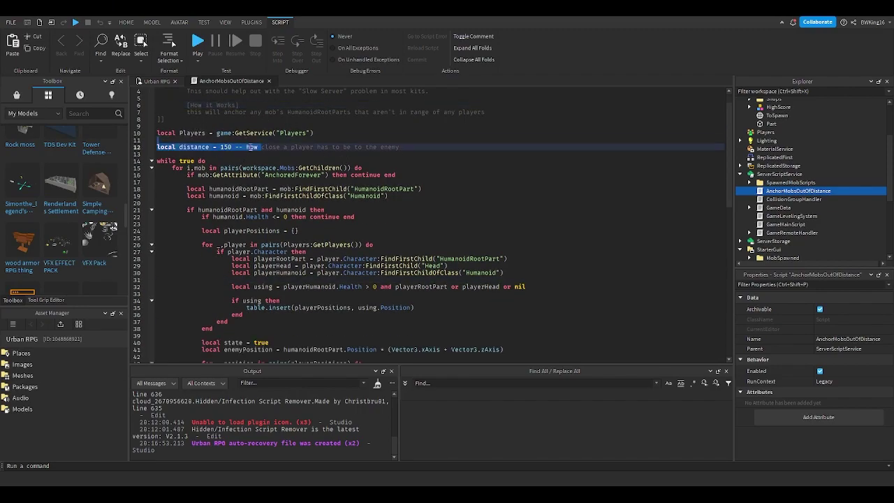
pyautogui.scroll(-8, 267, 149)
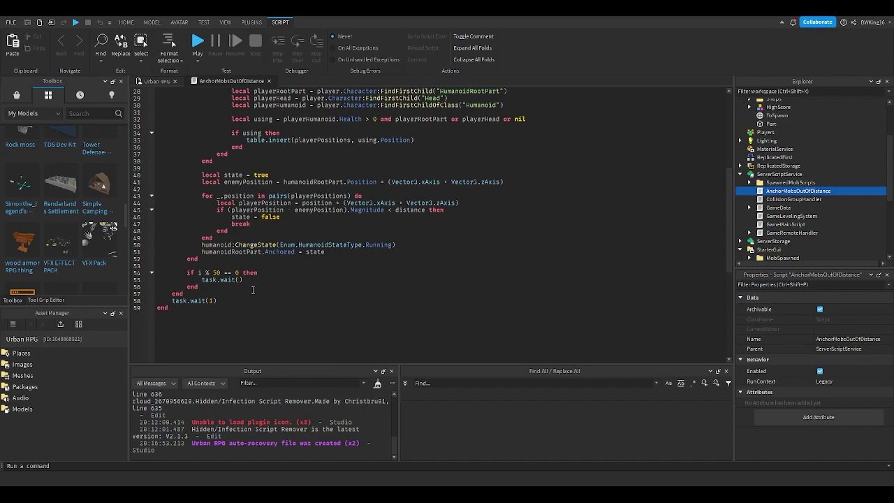
pyautogui.scroll(9, 253, 290)
pyautogui.click(269, 81)
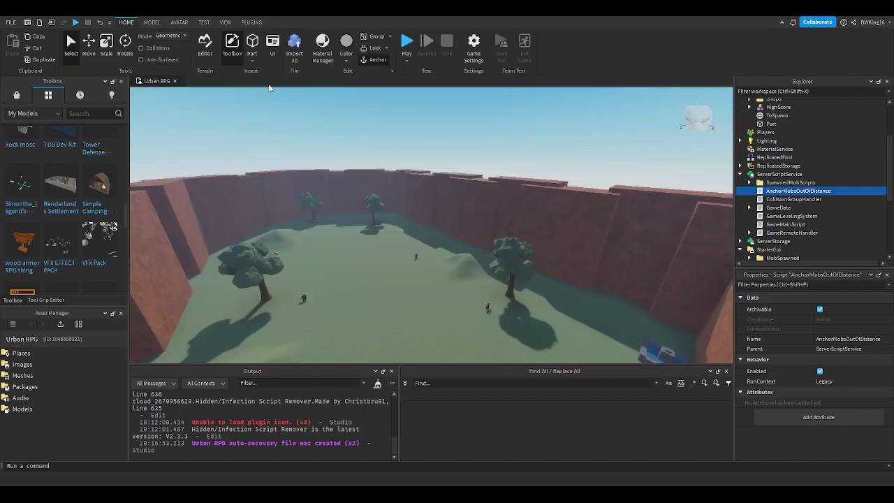
# Step: Examine the Thief mobs in the arena and the health display above them
pyautogui.moveTo(507, 172); pyautogui.dragTo(513, 175, button='right')
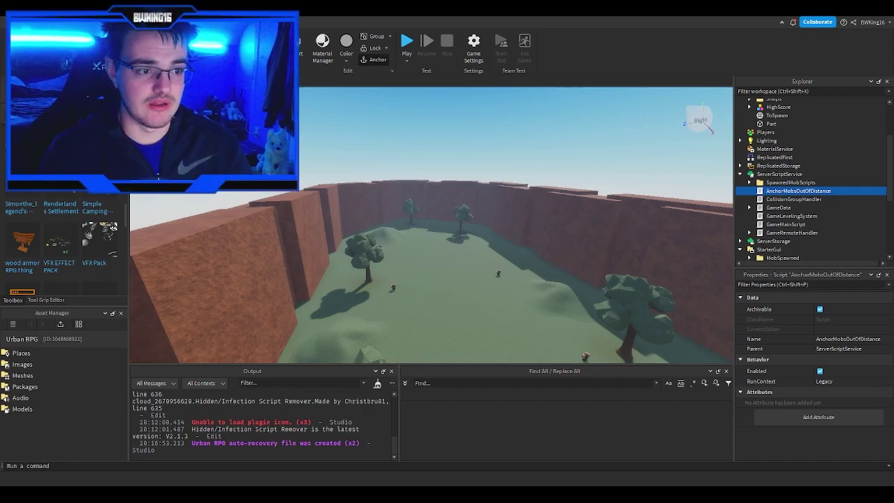
pyautogui.click(577, 164)
pyautogui.moveTo(577, 164); pyautogui.dragTo(576, 165, button='right')
pyautogui.press('w')
pyautogui.press('w')
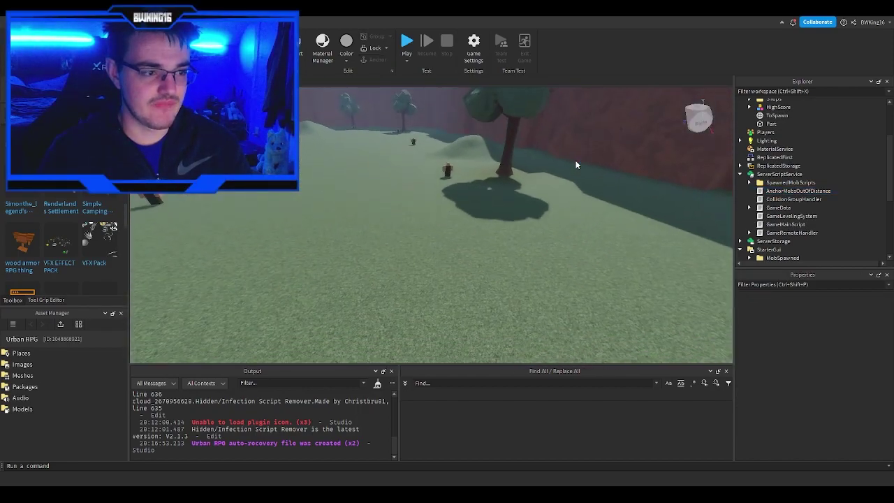
pyautogui.press('w')
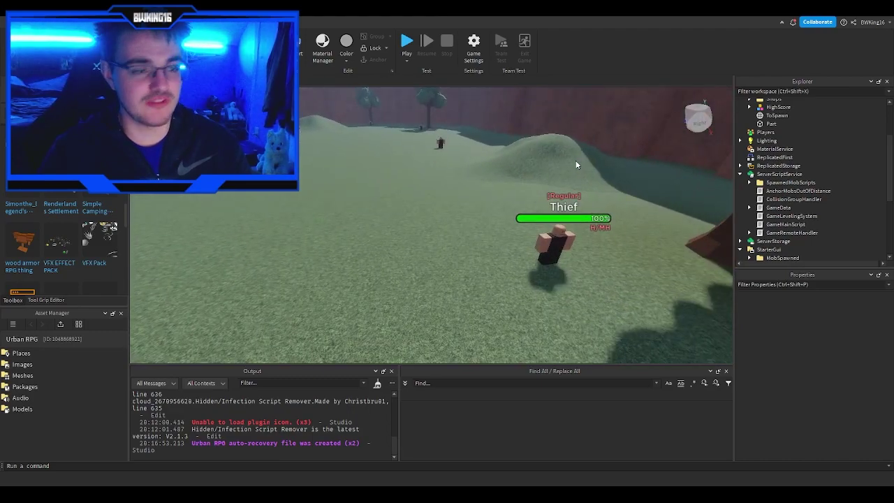
pyautogui.moveTo(577, 165); pyautogui.dragTo(576, 165, button='right')
pyautogui.press('w')
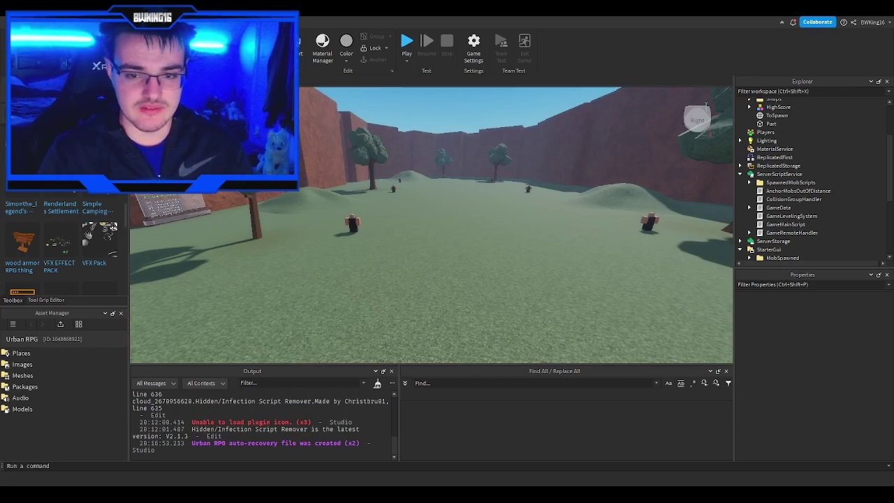
# Step: Insert the HP Mob UI Scaler Fix folder into Workspace and expand it
pyautogui.click(646, 224)
pyautogui.moveTo(614, 225); pyautogui.dragTo(636, 224, button='right')
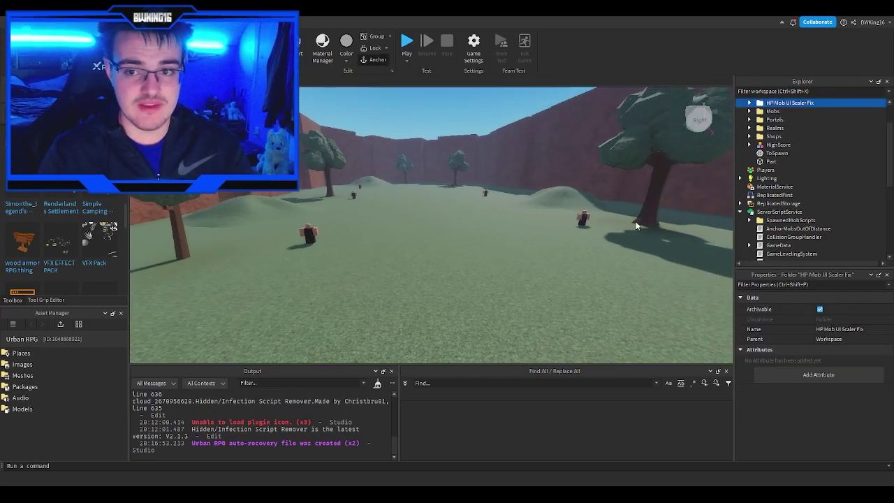
pyautogui.click(772, 111)
pyautogui.click(769, 105)
pyautogui.moveTo(633, 149); pyautogui.dragTo(628, 152, button='right')
pyautogui.scroll(1, 628, 152)
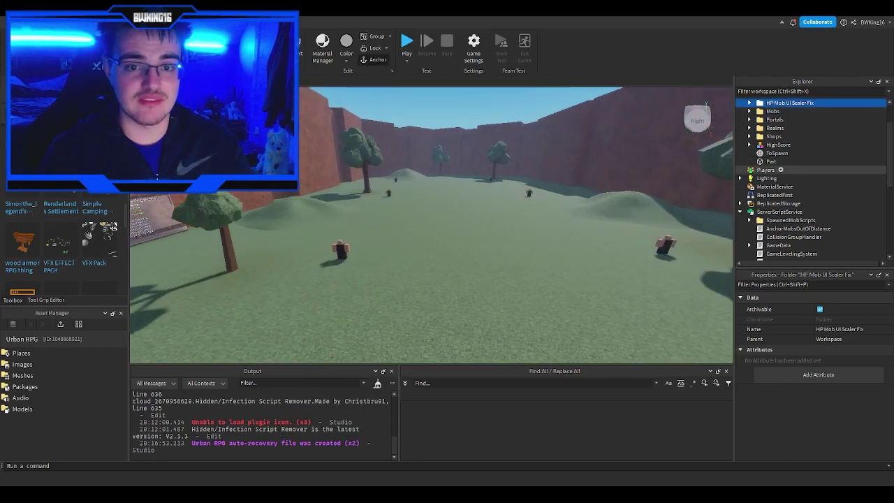
pyautogui.scroll(2, 803, 174)
pyautogui.click(749, 145)
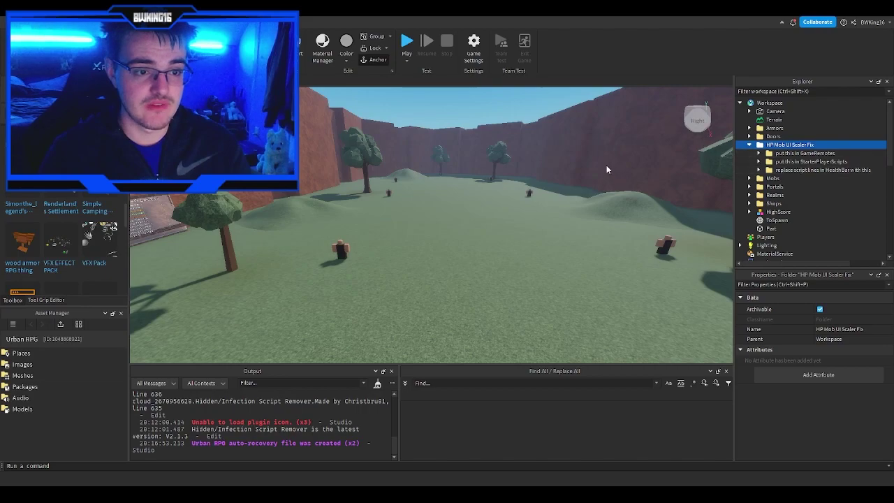
# Step: Inspect a Thief mob and its health bar up close
pyautogui.moveTo(606, 165); pyautogui.dragTo(488, 177, button='right')
pyautogui.press('w')
pyautogui.press('w')
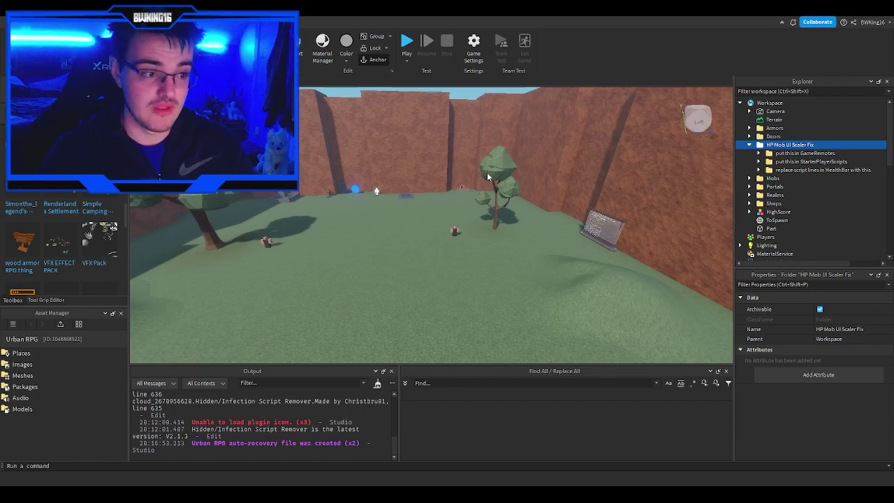
pyautogui.press('w')
pyautogui.moveTo(444, 188); pyautogui.dragTo(449, 187, button='right')
pyautogui.press('w')
pyautogui.press('a')
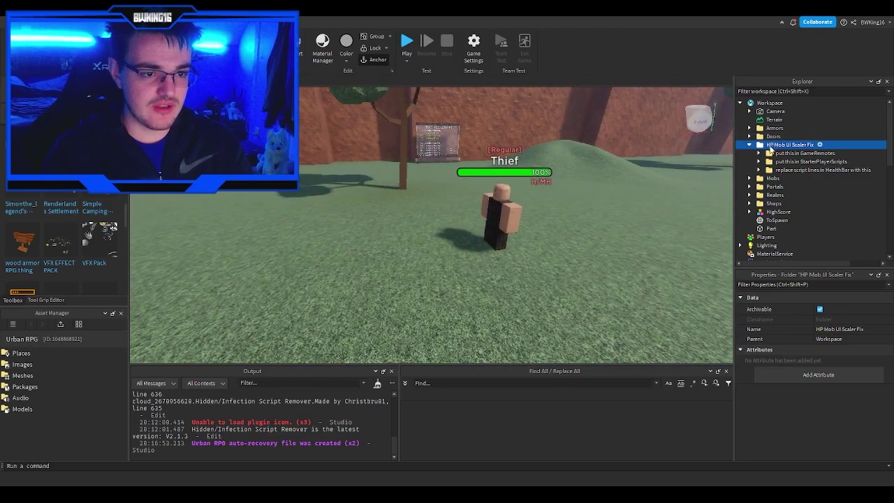
# Step: Move the contents of the "put this in GameRemotes" folder into GameRemotes in ReplicatedStorage
pyautogui.click(759, 153)
pyautogui.moveTo(803, 161); pyautogui.dragTo(786, 222)
pyautogui.scroll(-6, 794, 165)
pyautogui.scroll(3, 796, 171)
pyautogui.scroll(4, 783, 175)
# Step: Move the MobClient local script from the "put this in StarterPlayerScripts" folder into StarterPlayerScripts
pyautogui.click(759, 162)
pyautogui.scroll(-4, 791, 202)
pyautogui.scroll(-5, 789, 208)
pyautogui.scroll(8, 786, 187)
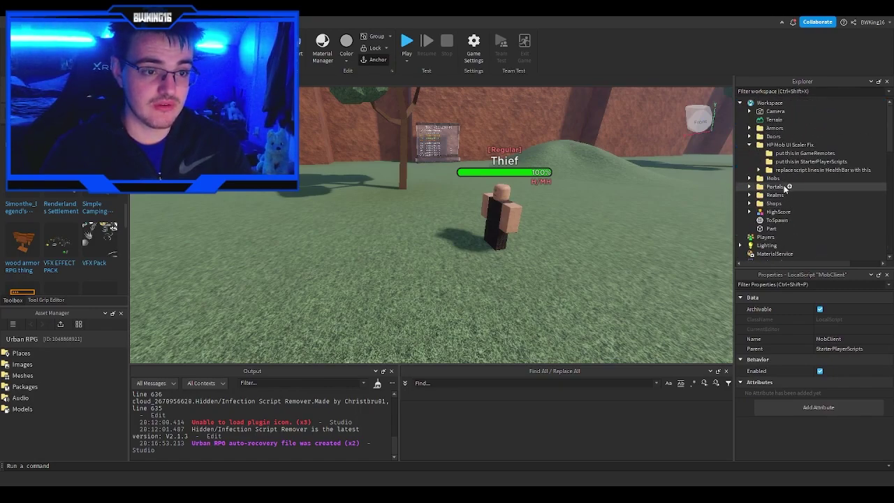
# Step: Copy all the code of the Script in "replace script lines in HealthBar with this", close it, and collapse the HP Mob UI Scaler Fix folder
pyautogui.click(773, 171)
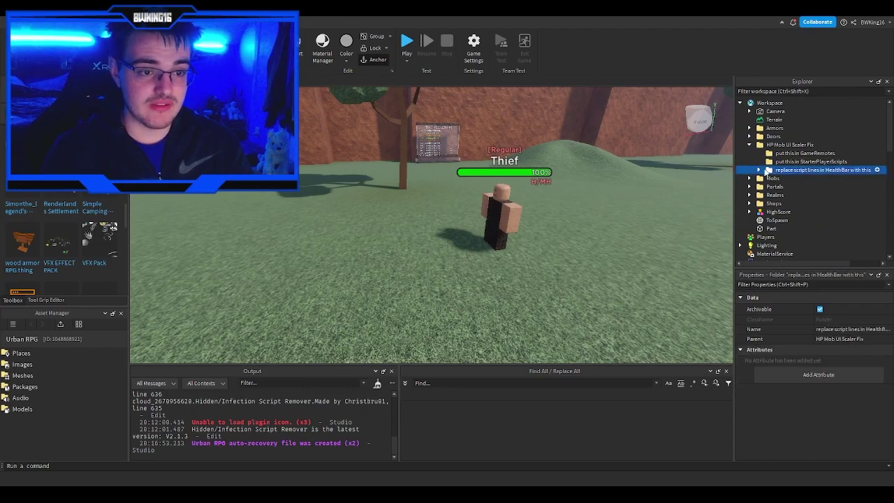
pyautogui.click(759, 170)
pyautogui.click(776, 179)
pyautogui.doubleClick(777, 178)
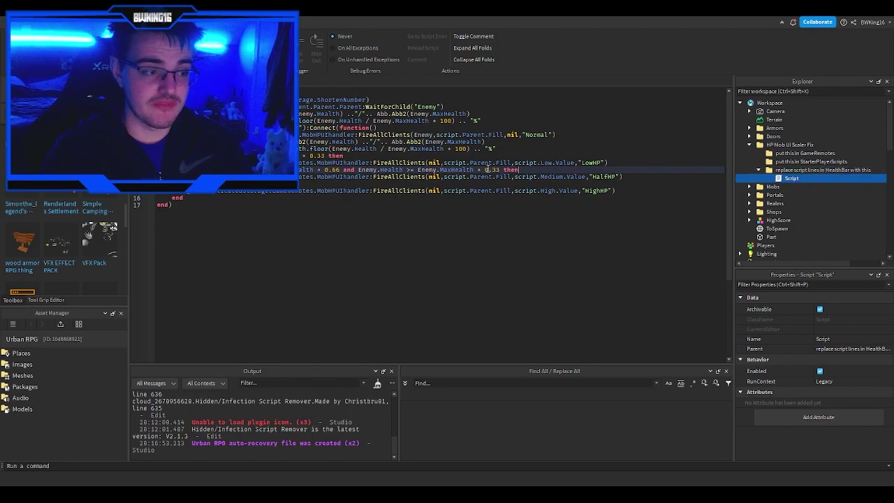
pyautogui.hotkey('ctrl', 'a')
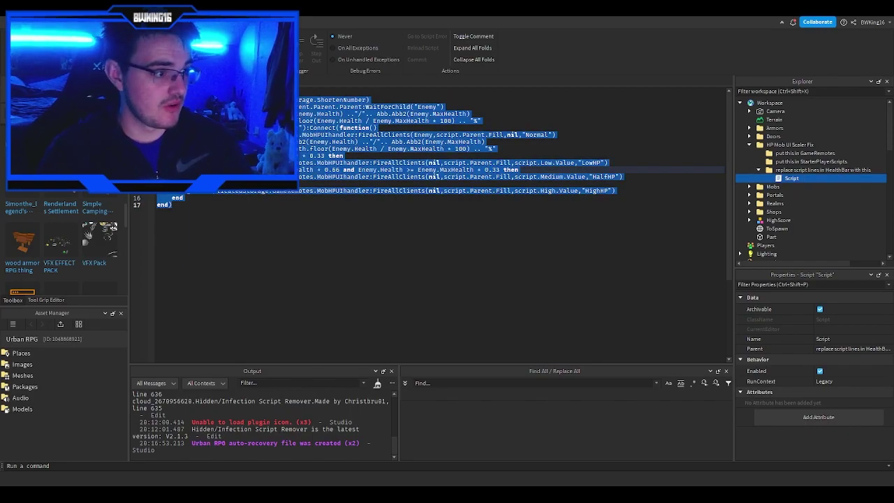
pyautogui.click(218, 81)
pyautogui.click(750, 145)
pyautogui.click(767, 146)
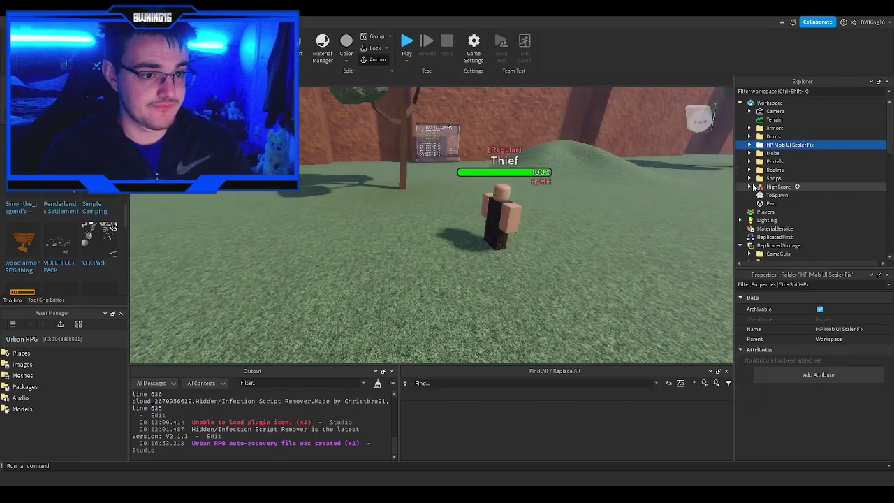
# Step: Filter the Explorer for "scr" to locate the mob scripts, select the first Golem in Mobs, and clear the filter
pyautogui.click(749, 187)
pyautogui.click(750, 187)
pyautogui.click(755, 91)
pyautogui.write('s')
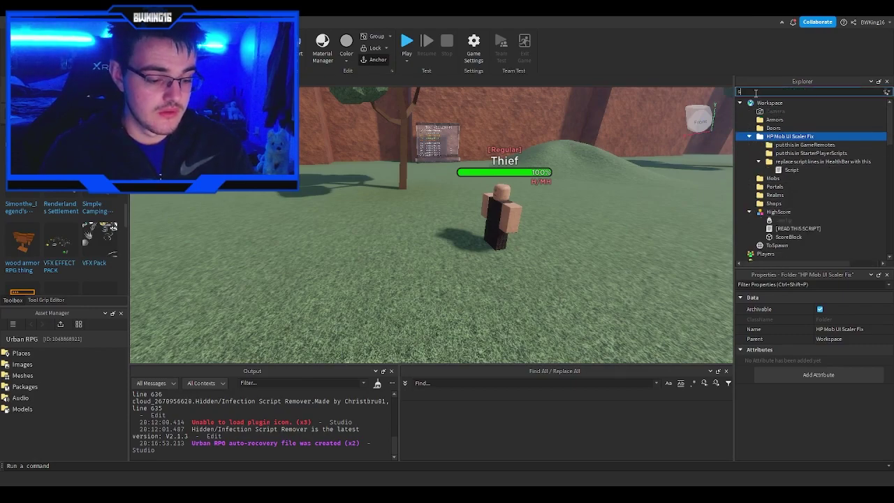
pyautogui.write('cr')
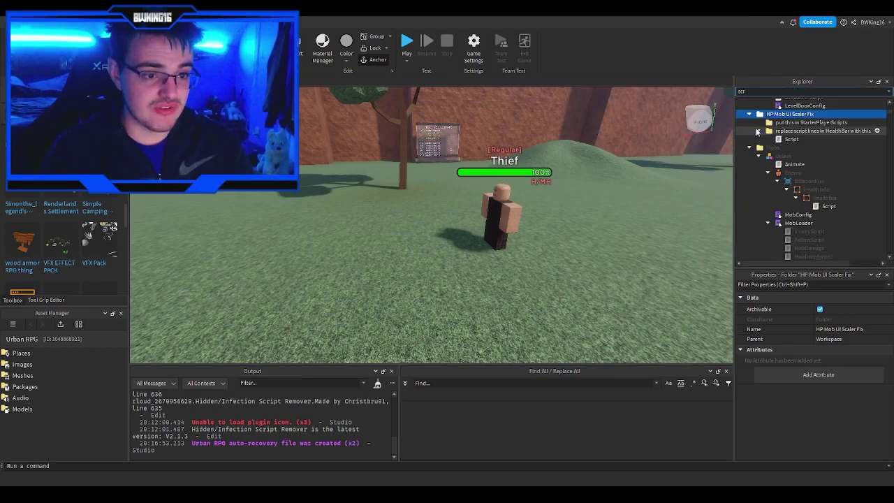
pyautogui.scroll(-2, 758, 132)
pyautogui.scroll(1, 763, 136)
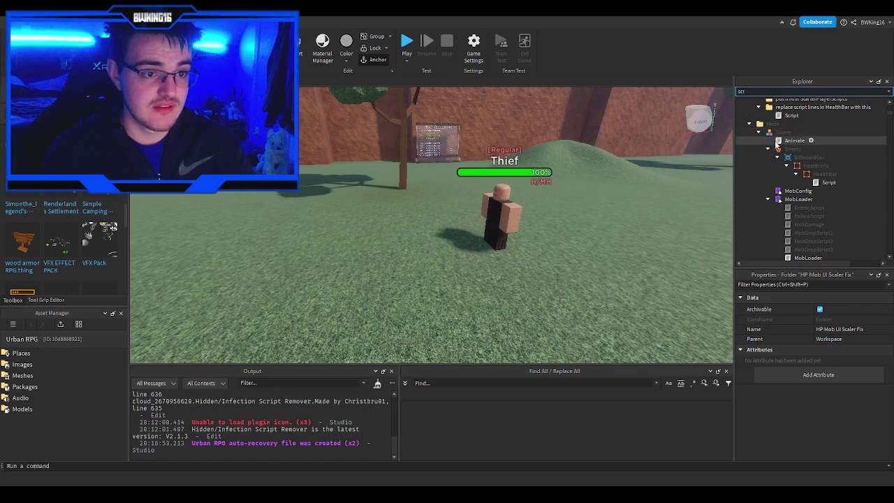
pyautogui.click(783, 131)
pyautogui.doubleClick(754, 91)
pyautogui.press('BackSpace')
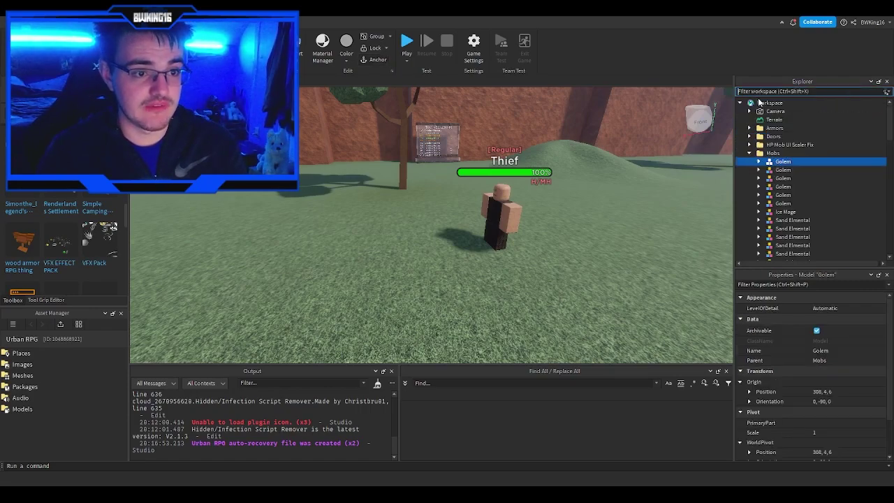
# Step: Select all mob models from the first Golem to the last Thief and look through ReplicatedStorage and ServerStorage
pyautogui.scroll(-5, 782, 175)
pyautogui.keyDown('shift'); pyautogui.click(781, 195); pyautogui.keyUp('shift')
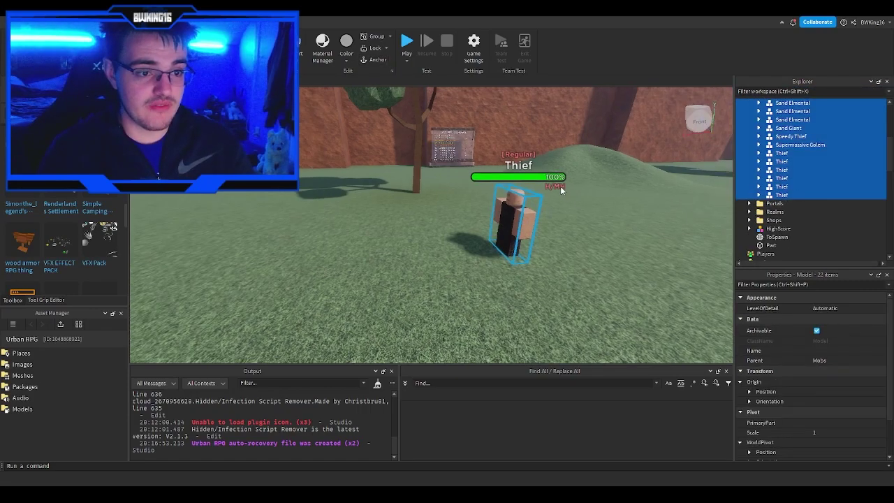
pyautogui.moveTo(561, 190); pyautogui.dragTo(549, 189, button='right')
pyautogui.scroll(-4, 744, 193)
pyautogui.click(749, 217)
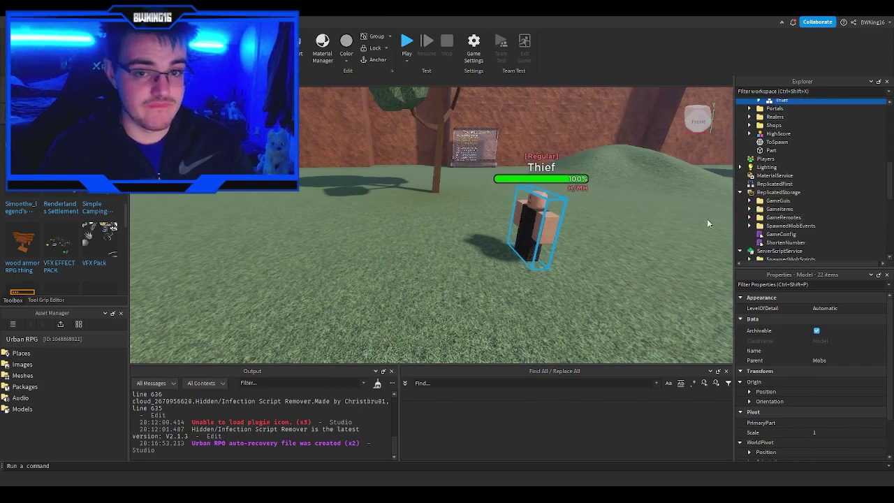
pyautogui.scroll(-4, 748, 227)
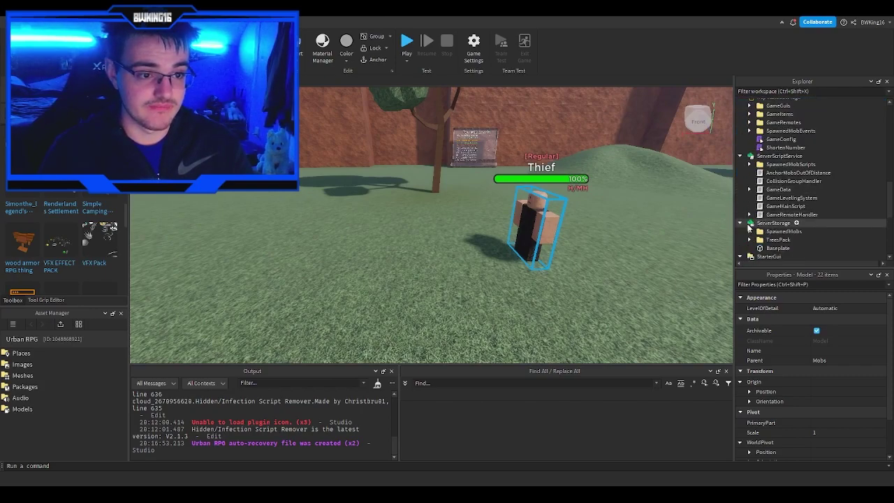
pyautogui.scroll(-1, 749, 226)
pyautogui.moveTo(773, 208); pyautogui.dragTo(769, 104)
pyautogui.scroll(12, 771, 131)
pyautogui.moveTo(549, 164); pyautogui.dragTo(524, 164, button='right')
pyautogui.scroll(4, 796, 179)
# Step: Open the Script inside the first Golem's HealthBar, under Enemy, BillboardGui and HealthInfo
pyautogui.click(744, 135)
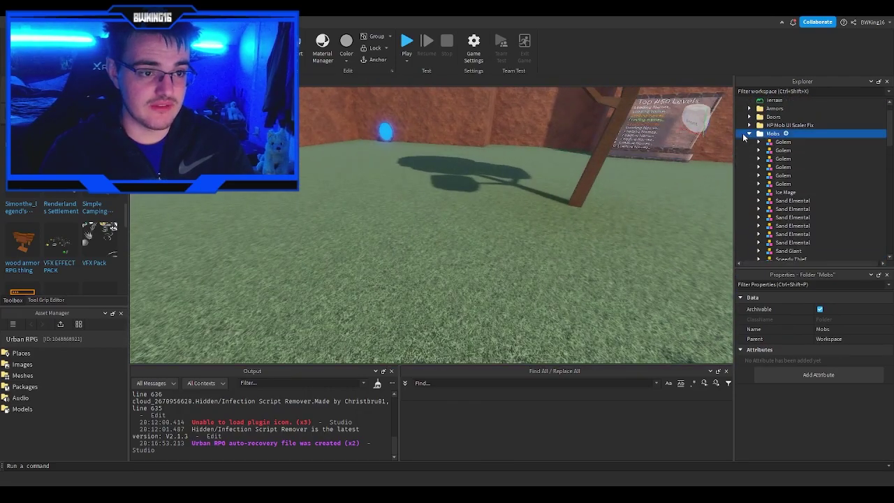
pyautogui.click(782, 142)
pyautogui.click(758, 141)
pyautogui.press('f')
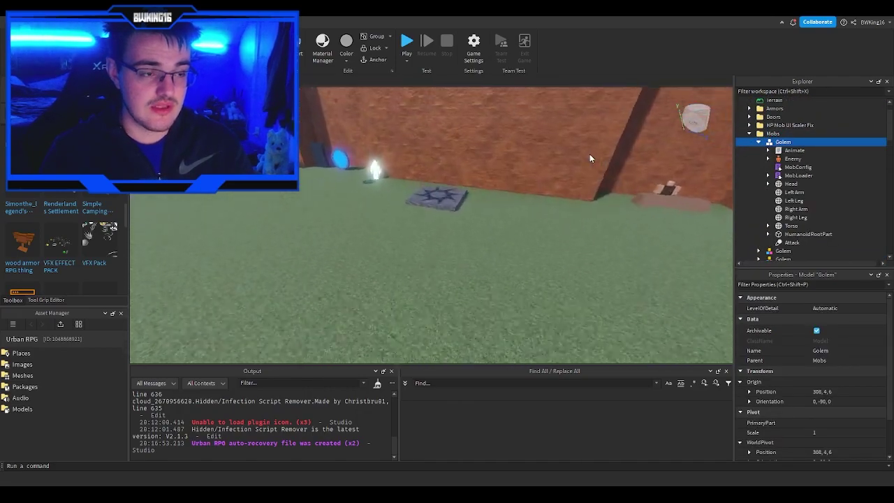
pyautogui.click(768, 158)
pyautogui.click(777, 167)
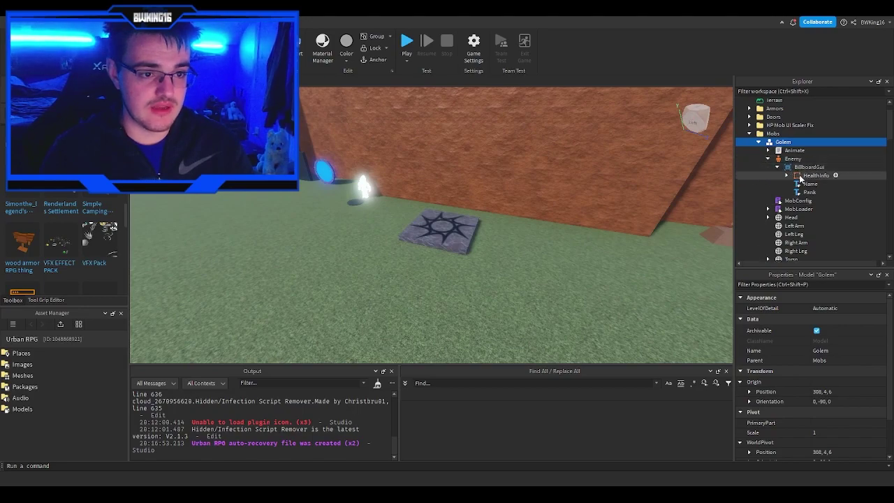
pyautogui.click(786, 175)
pyautogui.click(796, 184)
pyautogui.doubleClick(799, 193)
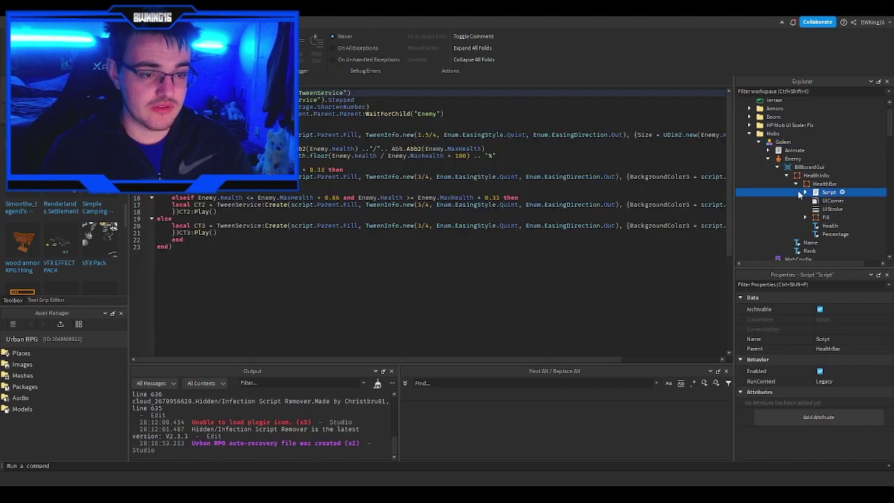
# Step: Replace all code in the first Golem's HealthBar Script with the copied code, close it, and collapse that Golem in Mobs
pyautogui.hotkey('ctrl', 'a')
pyautogui.hotkey('ctrl', 'v')
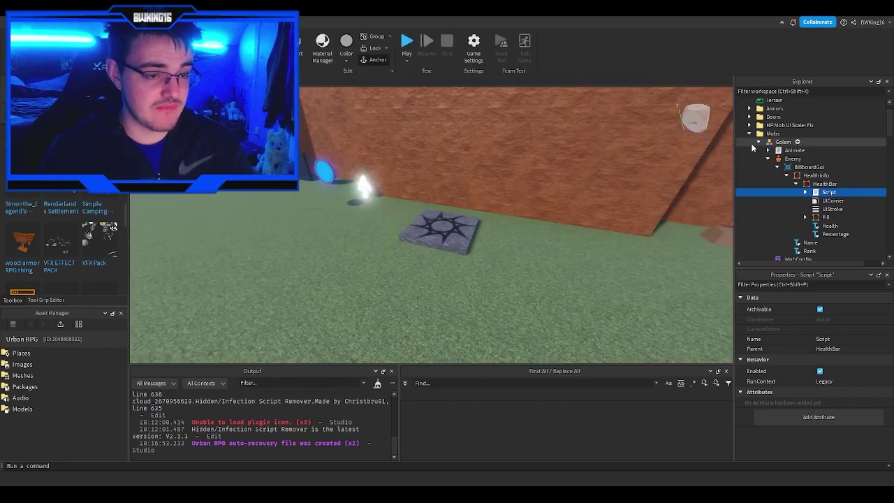
pyautogui.click(758, 142)
pyautogui.click(749, 133)
pyautogui.click(749, 134)
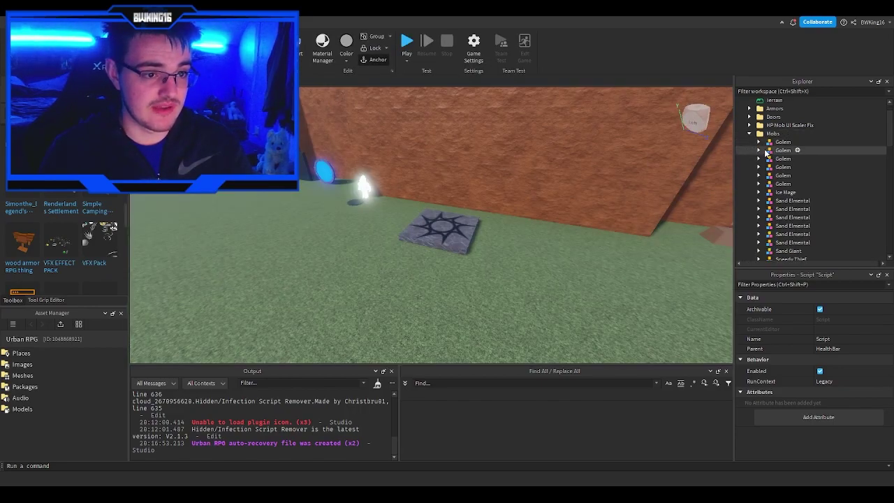
# Step: Focus the view on the second Golem in Mobs and expand its contents
pyautogui.click(766, 152)
pyautogui.press('f')
pyautogui.click(758, 150)
pyautogui.moveTo(603, 158); pyautogui.dragTo(601, 156, button='right')
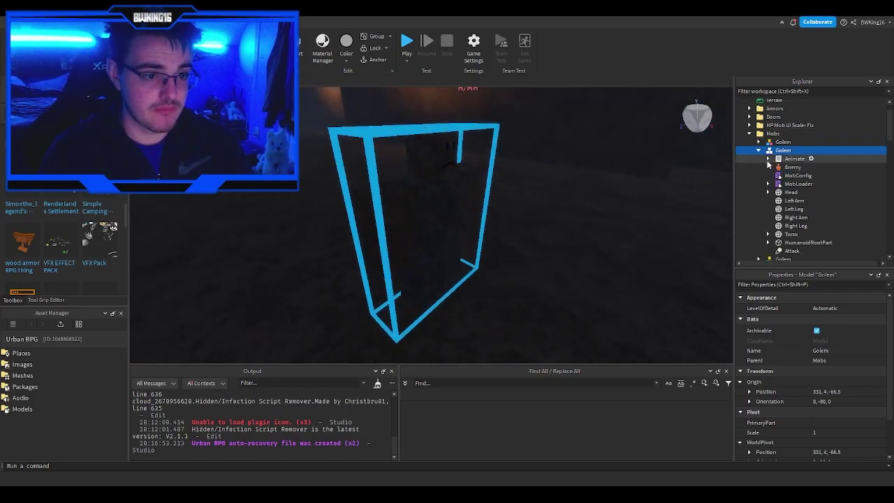
# Step: Filter the Explorer for "high" to locate every mob's HealthBar Script and look through the matches
pyautogui.click(754, 92)
pyautogui.write('high')
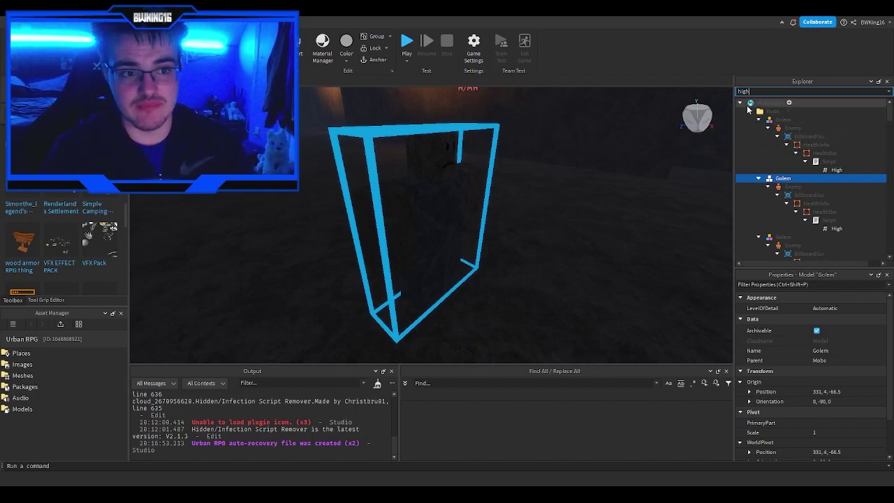
pyautogui.click(768, 103)
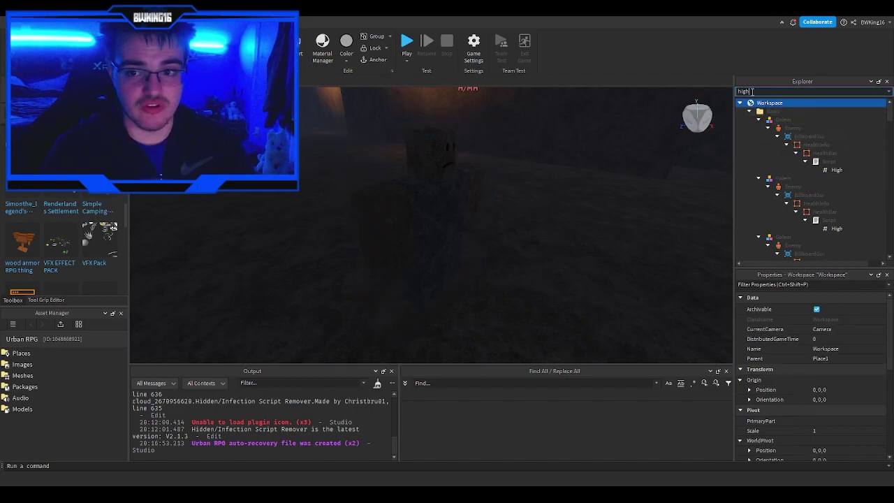
pyautogui.scroll(-5, 822, 158)
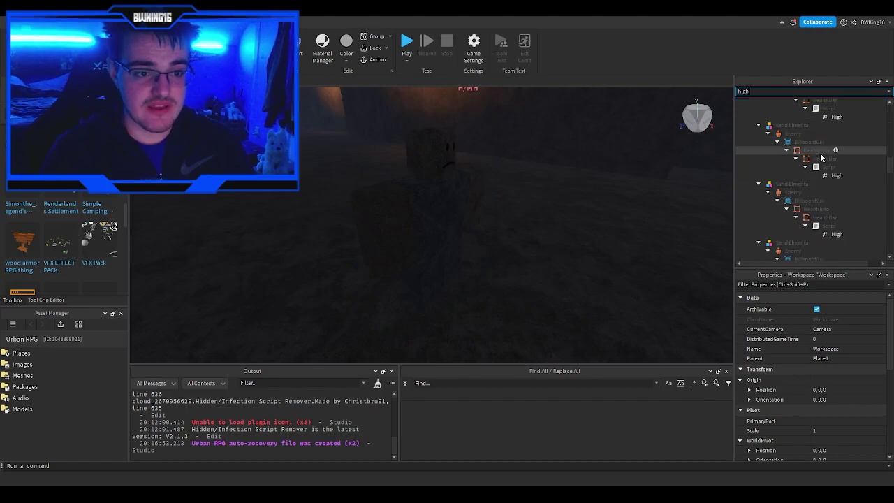
pyautogui.scroll(-5, 821, 157)
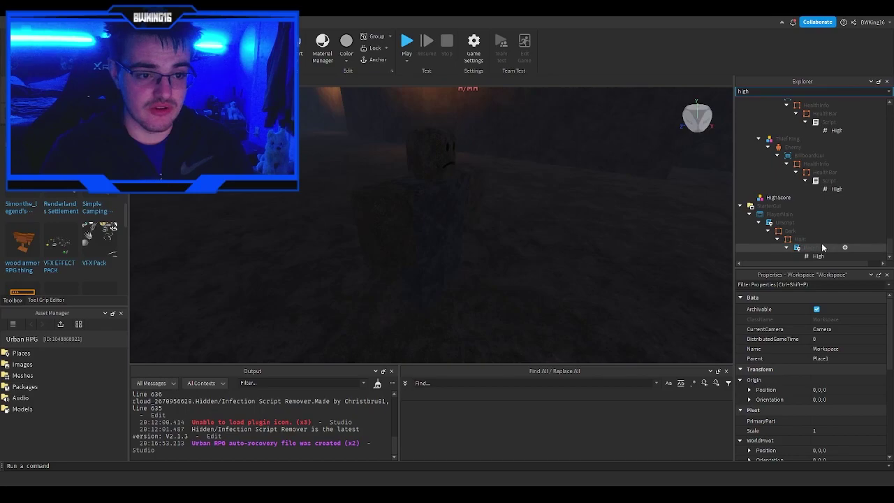
pyautogui.moveTo(891, 247); pyautogui.dragTo(863, 85)
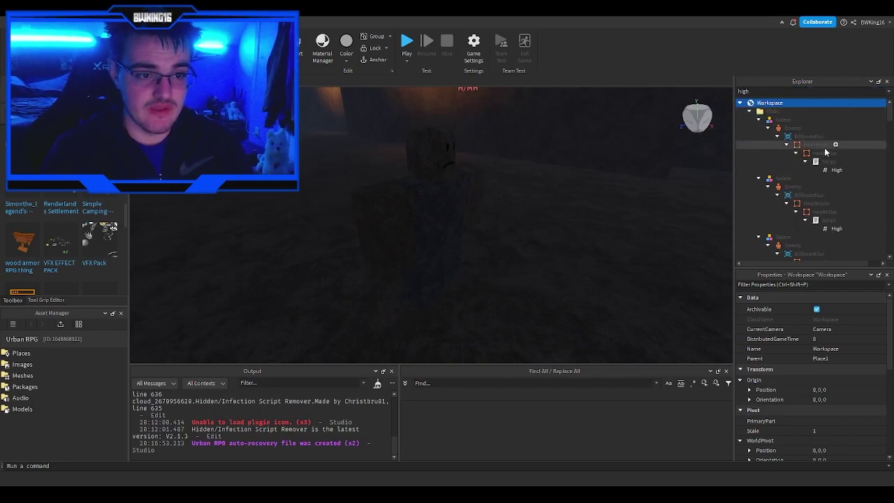
# Step: Open the first Golem's HealthBar Script to check its code and close it again
pyautogui.doubleClick(822, 162)
pyautogui.click(428, 134)
pyautogui.hotkey('ctrl', 'a')
pyautogui.press('Right')
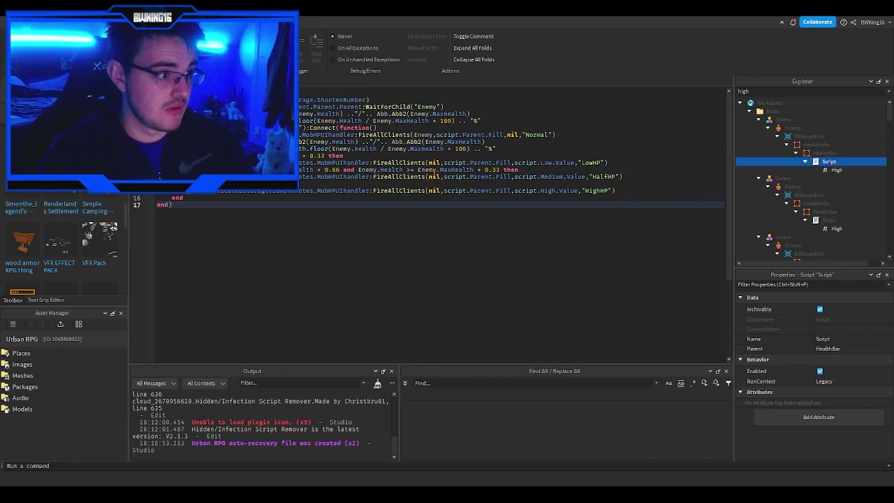
pyautogui.click(222, 82)
# Step: Replace all code in the second Golem's HealthBar Script with the copied code and close it
pyautogui.doubleClick(816, 219)
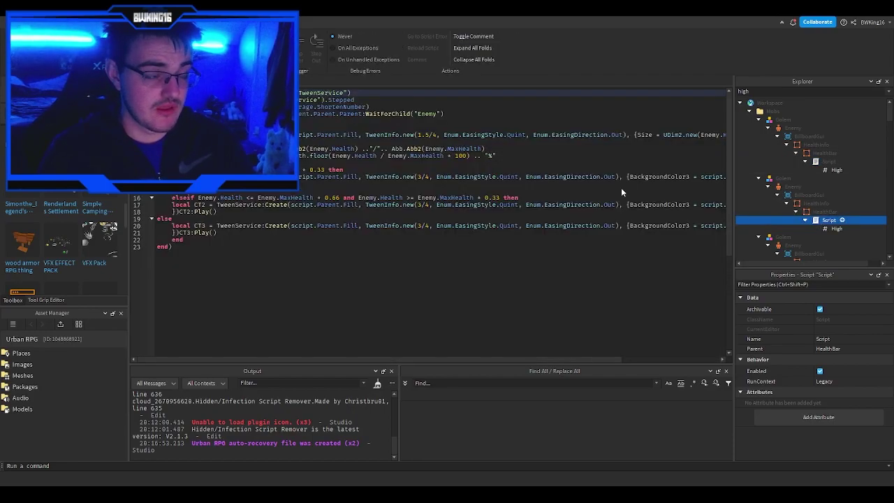
pyautogui.click(368, 107)
pyautogui.hotkey('ctrl', 'a')
pyautogui.hotkey('ctrl', 'v')
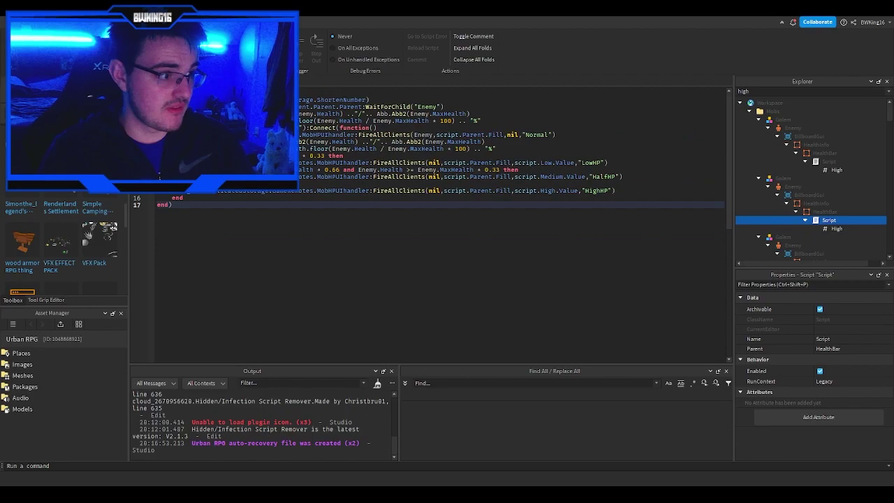
pyautogui.click(222, 81)
# Step: Replace all code in the third Golem's HealthBar Script with the copied code and close it
pyautogui.scroll(-1, 790, 235)
pyautogui.doubleClick(815, 231)
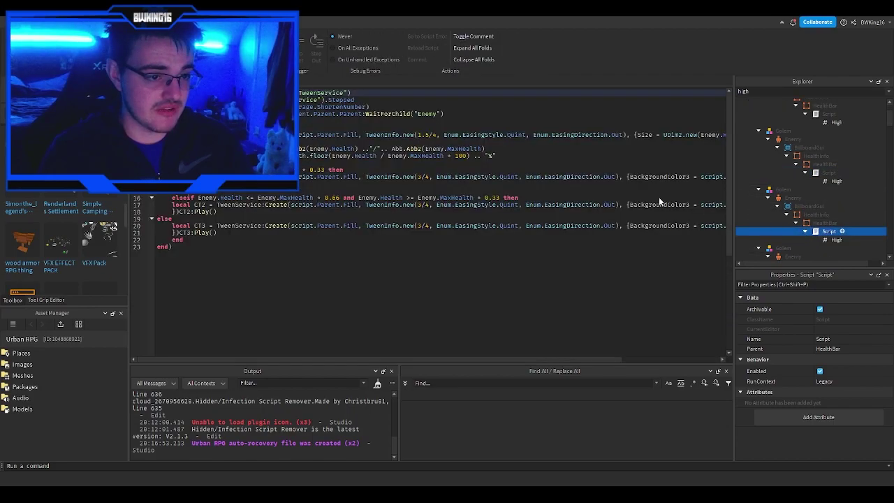
pyautogui.hotkey('ctrl', 'a')
pyautogui.hotkey('ctrl', 'v')
pyautogui.click(222, 81)
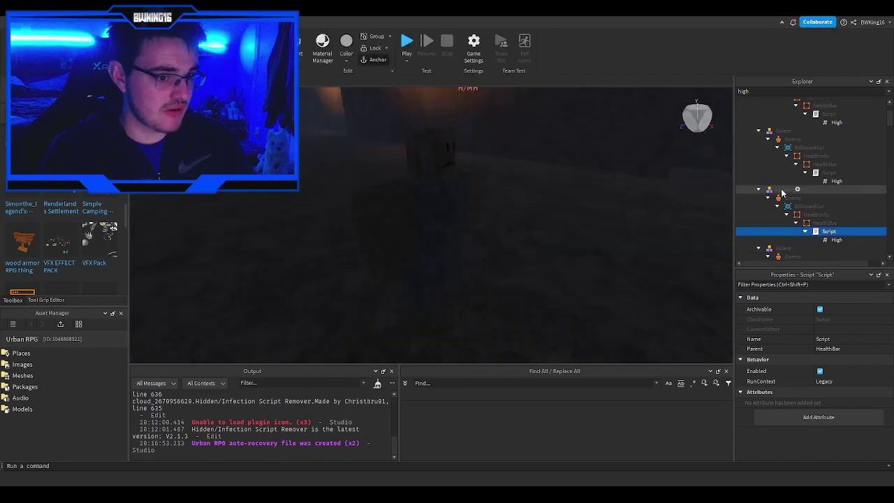
# Step: Replace all code in the fourth Golem's HealthBar Script with the copied code and close it
pyautogui.scroll(-3, 783, 193)
pyautogui.click(824, 222)
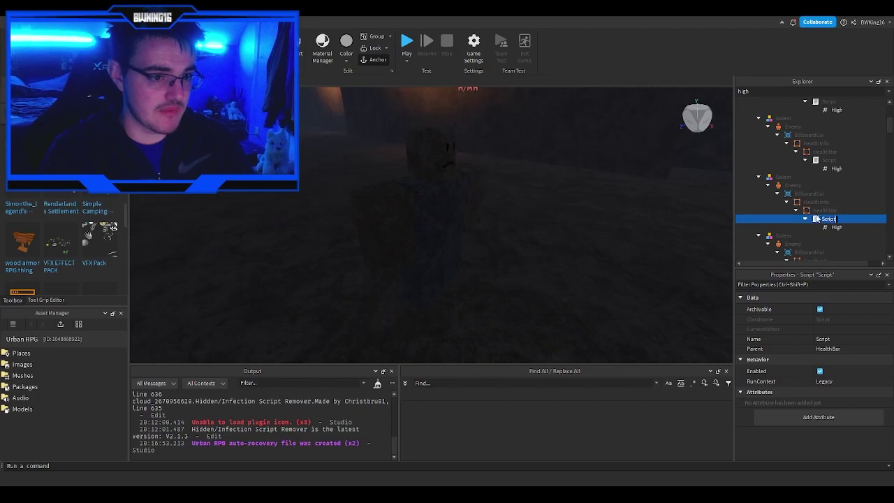
pyautogui.doubleClick(816, 219)
pyautogui.hotkey('ctrl', 'a')
pyautogui.hotkey('ctrl', 'v')
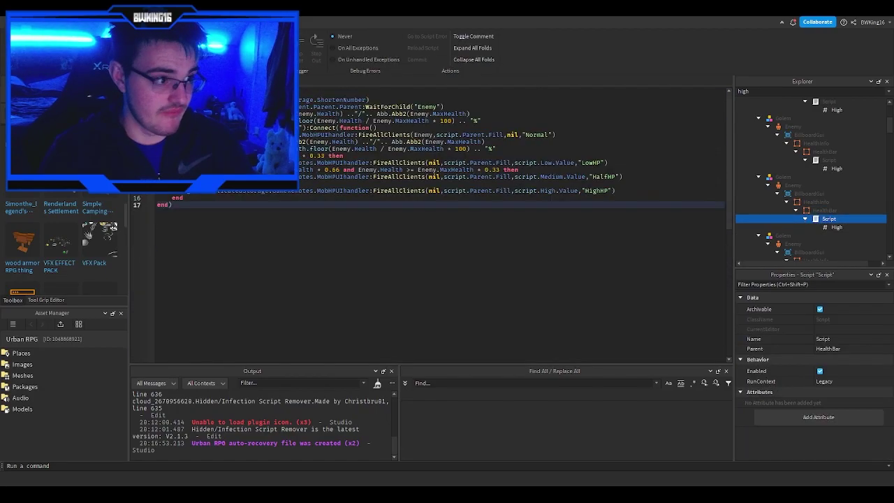
pyautogui.hotkey('ctrl', 'w')
# Step: Replace all code in the fifth Golem's HealthBar Script with the copied code and close it
pyautogui.scroll(1, 817, 223)
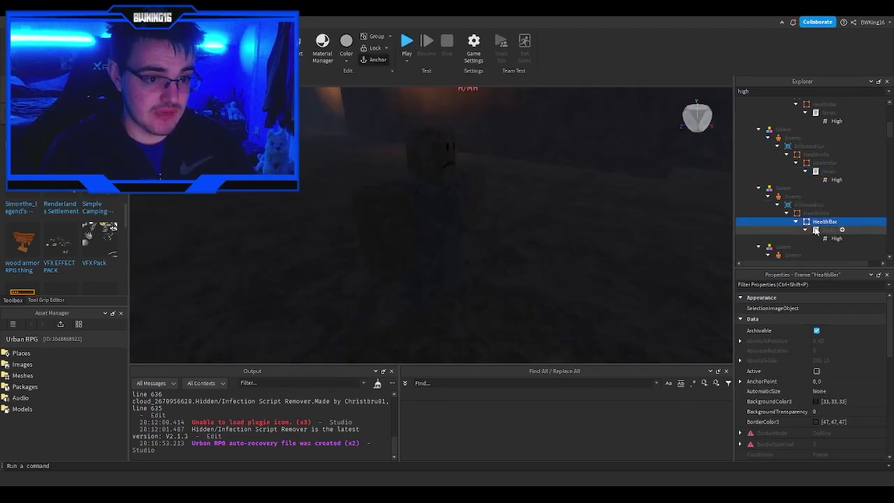
pyautogui.doubleClick(817, 231)
pyautogui.hotkey('ctrl', 'a')
pyautogui.hotkey('ctrl', 'v')
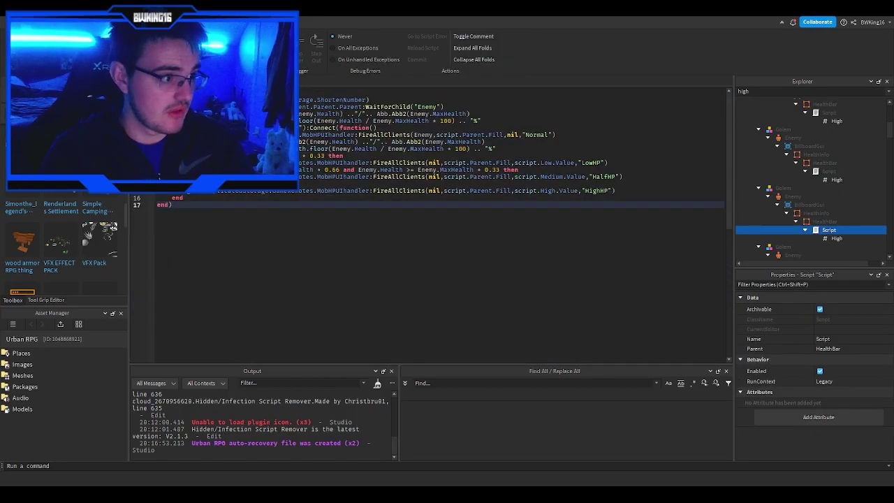
pyautogui.hotkey('ctrl', 'w')
# Step: Replace all code in the sixth Golem's HealthBar Script, just before the Ice Mage, with the copied code and close it
pyautogui.scroll(-3, 807, 216)
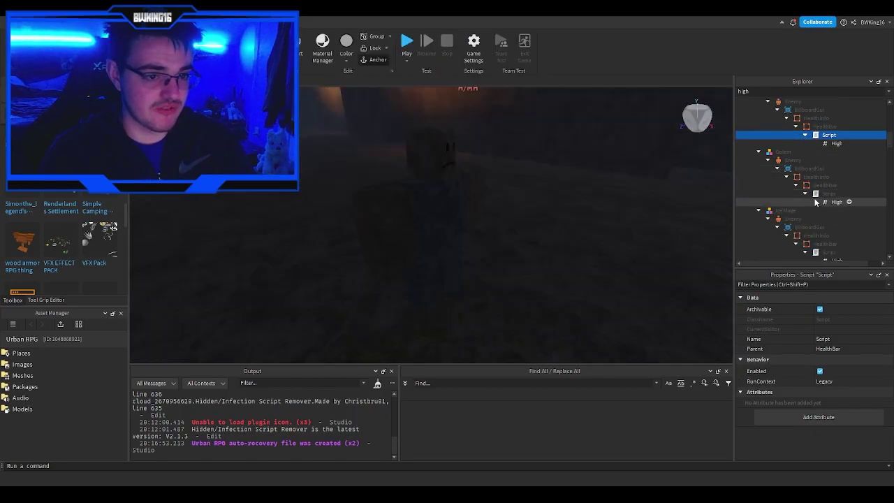
pyautogui.doubleClick(816, 194)
pyautogui.hotkey('ctrl', 'a')
pyautogui.hotkey('ctrl', 'v')
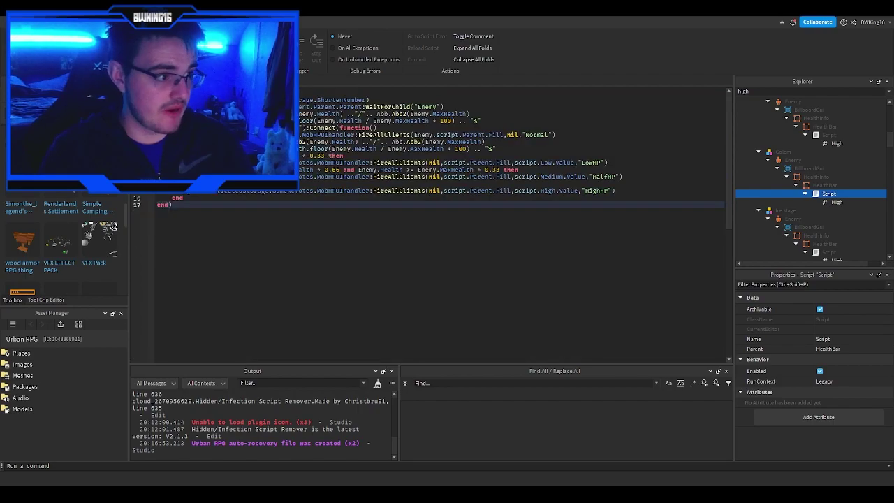
pyautogui.hotkey('ctrl', 'w')
# Step: Replace all code in the Ice Mage's HealthBar Script with the copied code and close it
pyautogui.scroll(-3, 797, 229)
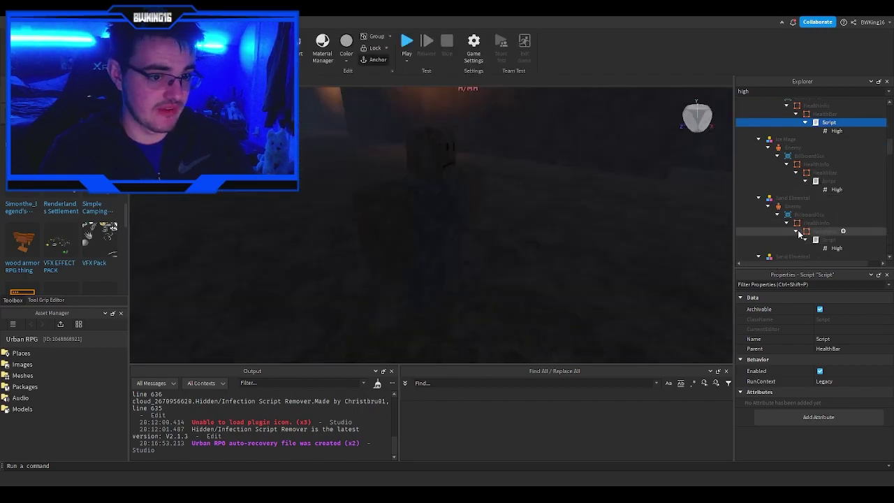
pyautogui.doubleClick(828, 180)
pyautogui.hotkey('ctrl', 'a')
pyautogui.hotkey('ctrl', 'v')
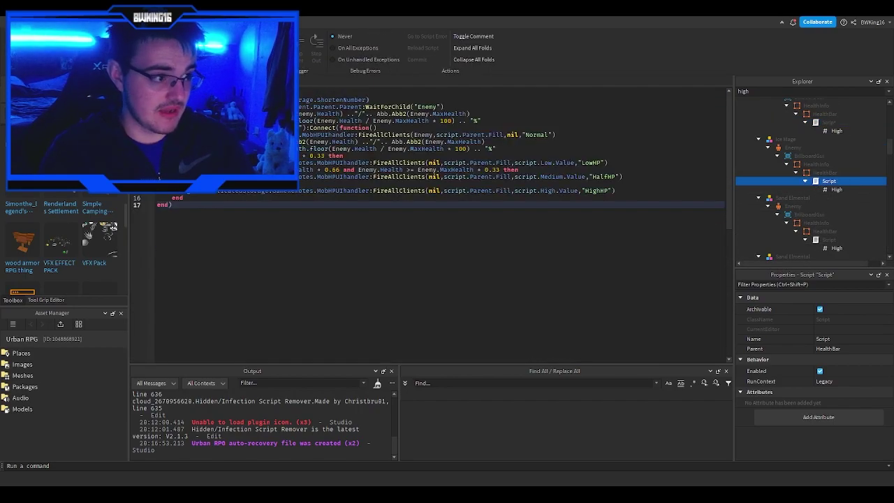
pyautogui.hotkey('ctrl', 'w')
# Step: Replace all code in the first Sand Elemental's HealthBar Script with the copied code and close it
pyautogui.scroll(-3, 810, 182)
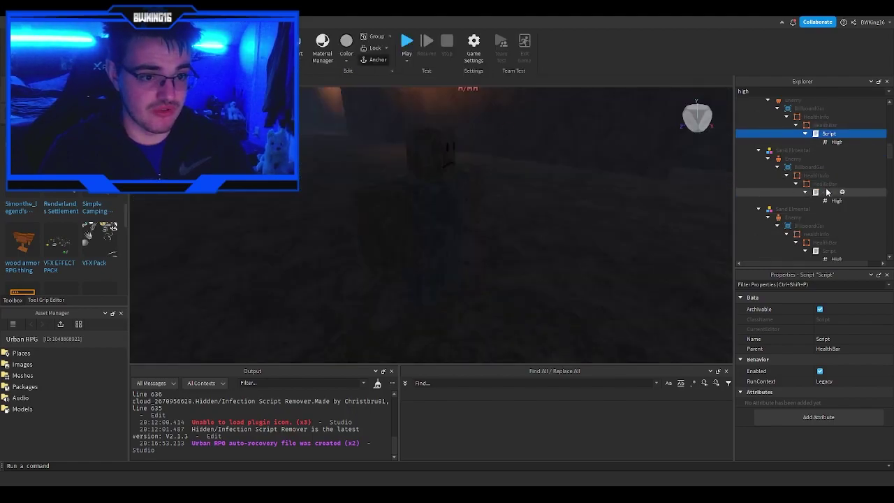
pyautogui.doubleClick(828, 192)
pyautogui.hotkey('ctrl', 'a')
pyautogui.hotkey('ctrl', 'v')
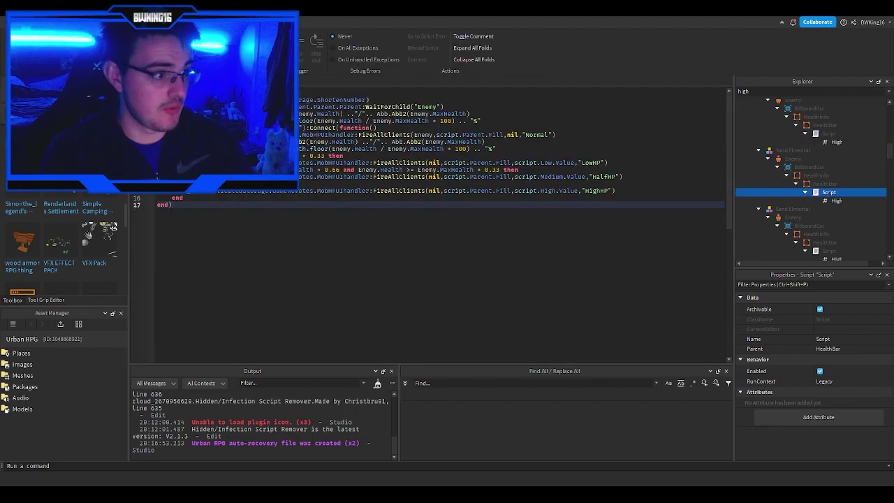
pyautogui.hotkey('ctrl', 'w')
# Step: Replace all code in the second Sand Elemental's HealthBar Script with the copied code and close it
pyautogui.scroll(-2, 814, 188)
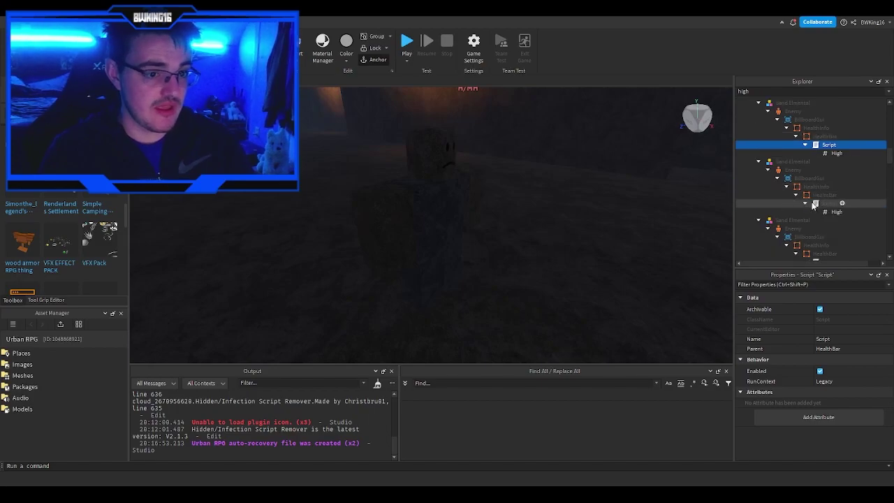
pyautogui.doubleClick(818, 204)
pyautogui.click(498, 148)
pyautogui.hotkey('ctrl', 'a')
pyautogui.hotkey('ctrl', 'v')
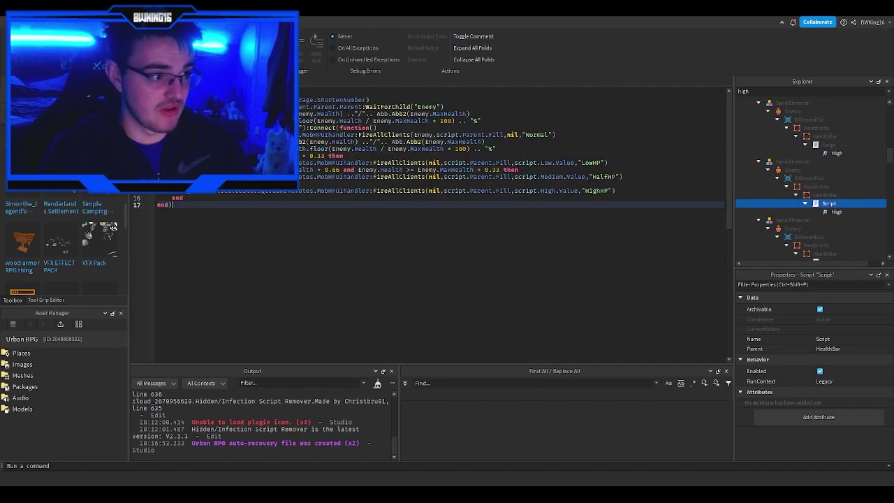
pyautogui.hotkey('ctrl', 'w')
# Step: Replace all code in the third Sand Elemental's HealthBar Script with the copied code and close it
pyautogui.scroll(-1, 780, 199)
pyautogui.scroll(1, 780, 199)
pyautogui.doubleClick(828, 191)
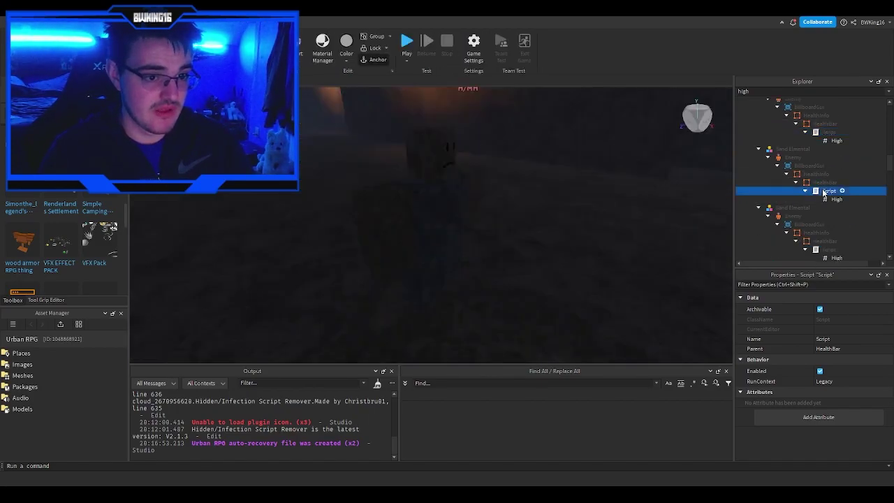
pyautogui.hotkey('ctrl', 'a')
pyautogui.hotkey('ctrl', 'v')
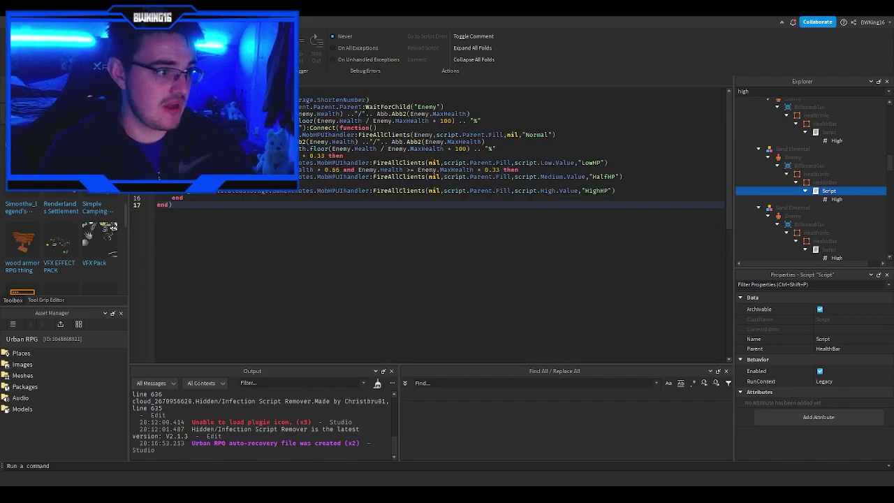
pyautogui.hotkey('ctrl', 'w')
# Step: Replace all code in the fourth Sand Elemental's HealthBar Script with the copied code and close it
pyautogui.scroll(-2, 799, 189)
pyautogui.doubleClick(829, 179)
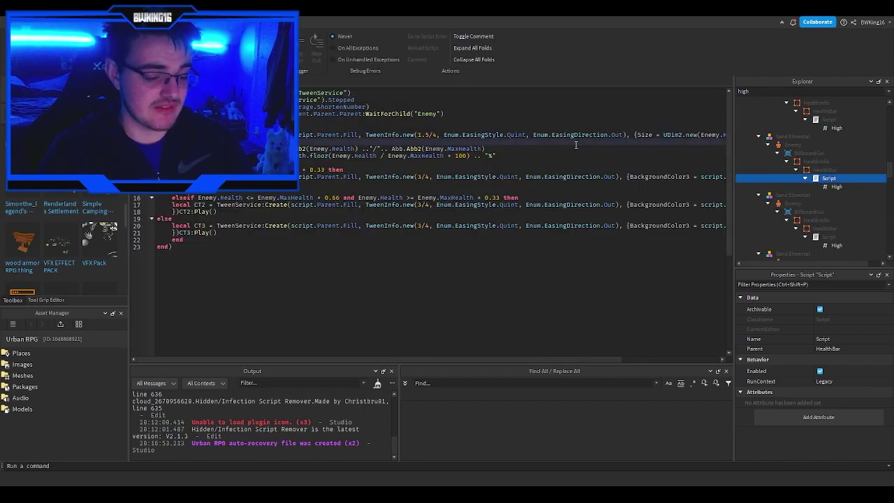
pyautogui.hotkey('ctrl', 'a')
pyautogui.hotkey('ctrl', 'v')
pyautogui.hotkey('ctrl', 'w')
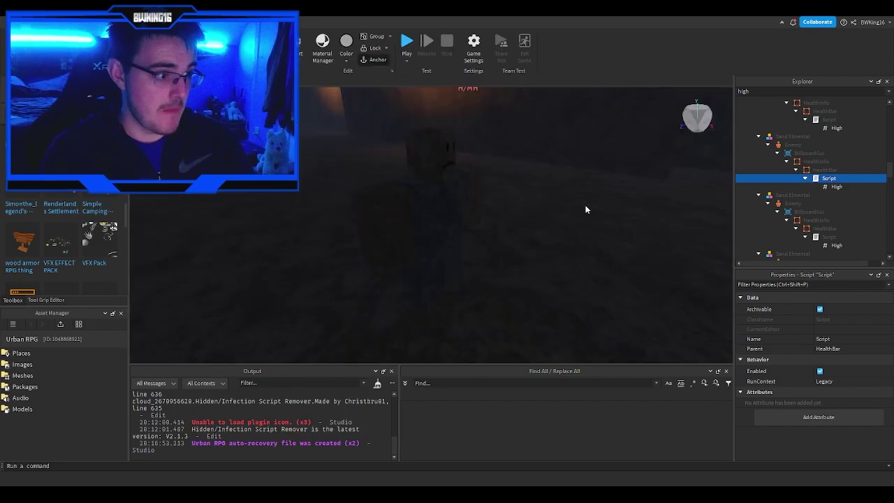
# Step: Replace all code in the fifth Sand Elemental's HealthBar Script with the copied code and close it
pyautogui.scroll(-2, 795, 188)
pyautogui.doubleClick(795, 188)
pyautogui.hotkey('ctrl', 'a')
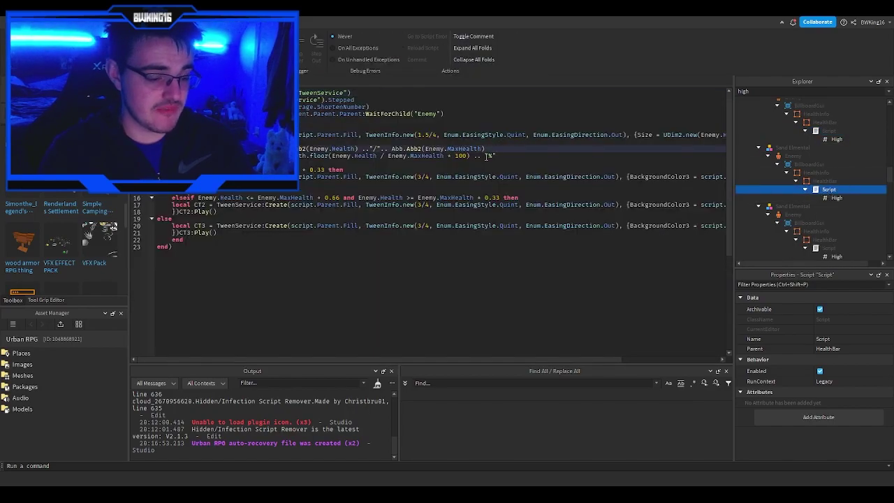
pyautogui.hotkey('ctrl', 'v')
pyautogui.hotkey('ctrl', 'w')
# Step: Replace all code in the sixth Sand Elemental's HealthBar Script, just before the Sand Giant, with the copied code and close it
pyautogui.scroll(-2, 768, 196)
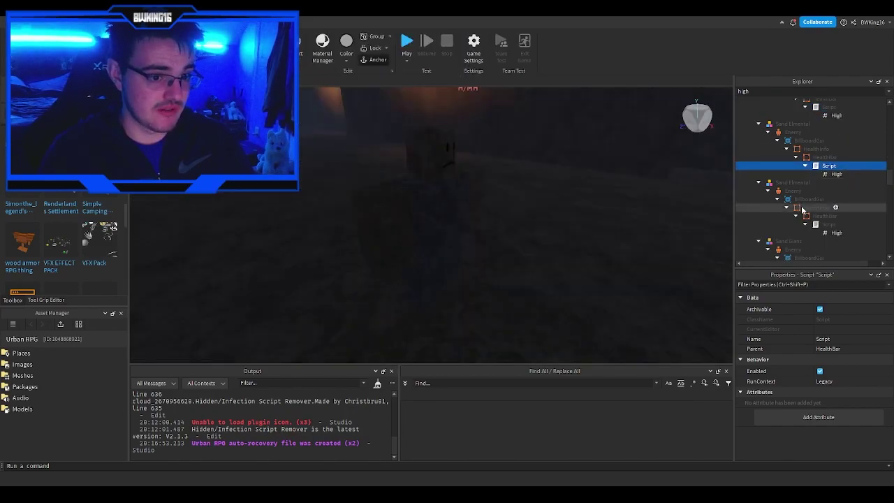
pyautogui.doubleClick(822, 225)
pyautogui.hotkey('ctrl', 'a')
pyautogui.hotkey('ctrl', 'v')
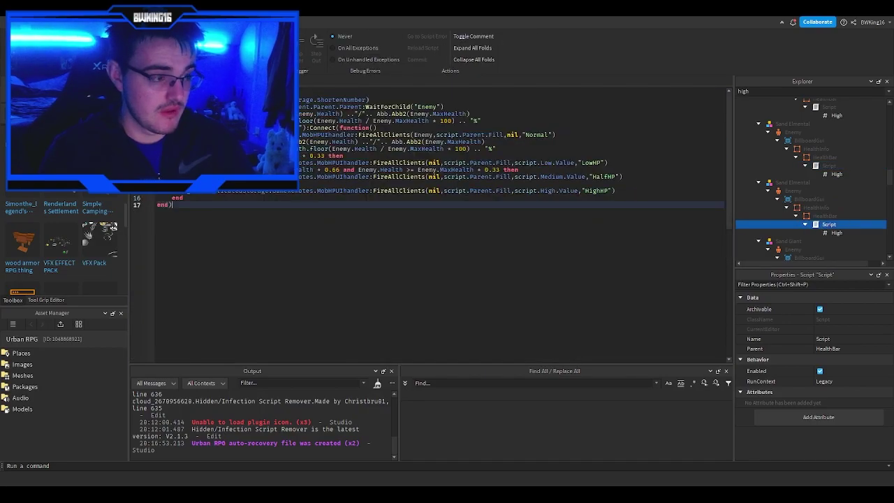
pyautogui.hotkey('ctrl', 'w')
# Step: Replace all code in the Sand Giant's HealthBar Script with the copied code and close it
pyautogui.scroll(-2, 823, 187)
pyautogui.doubleClick(828, 235)
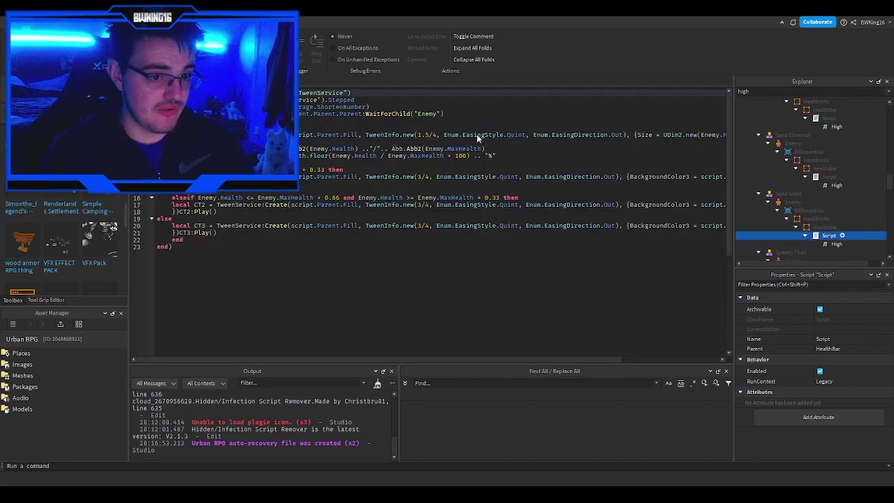
pyautogui.hotkey('ctrl', 'a')
pyautogui.hotkey('ctrl', 'v')
pyautogui.hotkey('ctrl', 'w')
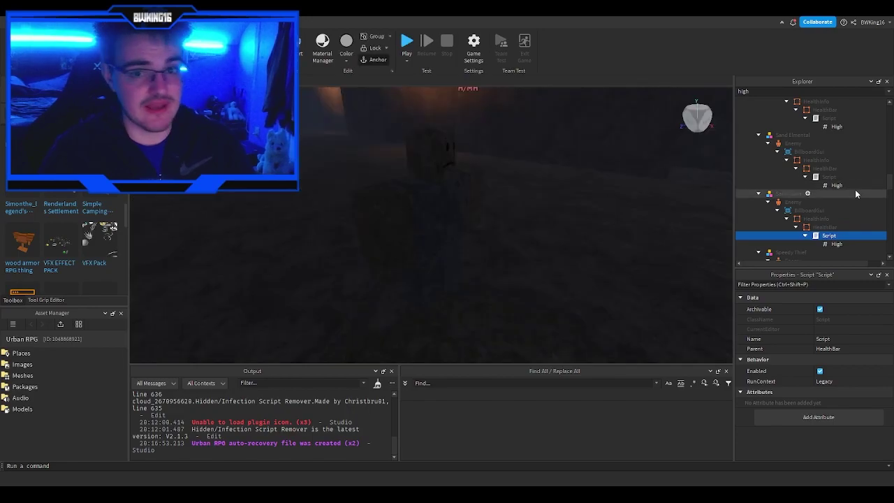
# Step: Replace all code in the Speedy Thief's HealthBar Script with the copied code and close it
pyautogui.scroll(-3, 855, 189)
pyautogui.doubleClick(828, 222)
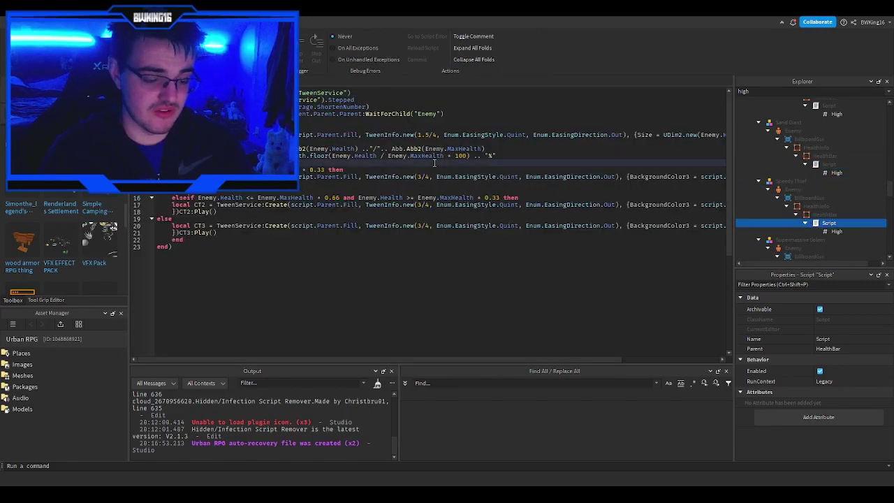
pyautogui.hotkey('ctrl', 'a')
pyautogui.hotkey('ctrl', 'v')
pyautogui.hotkey('ctrl', 'w')
# Step: Replace all code in the Supermassive Golem's HealthBar Script with the copied code and close it
pyautogui.scroll(-3, 818, 211)
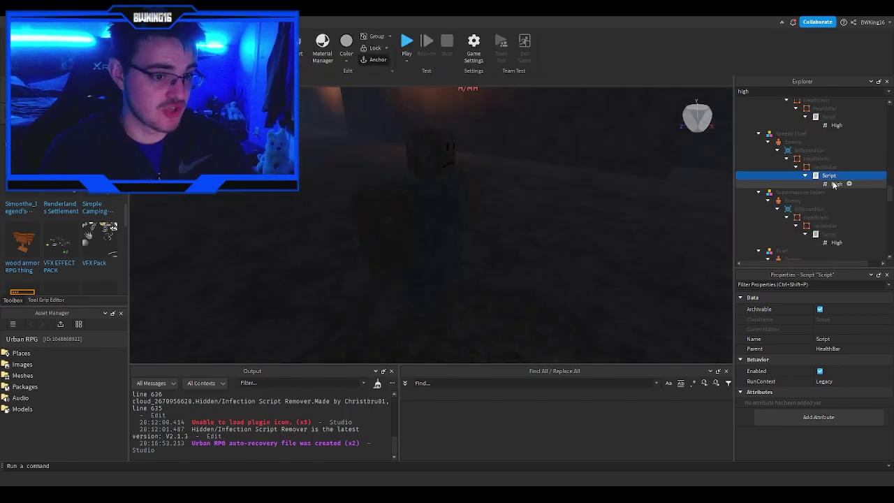
pyautogui.doubleClick(828, 210)
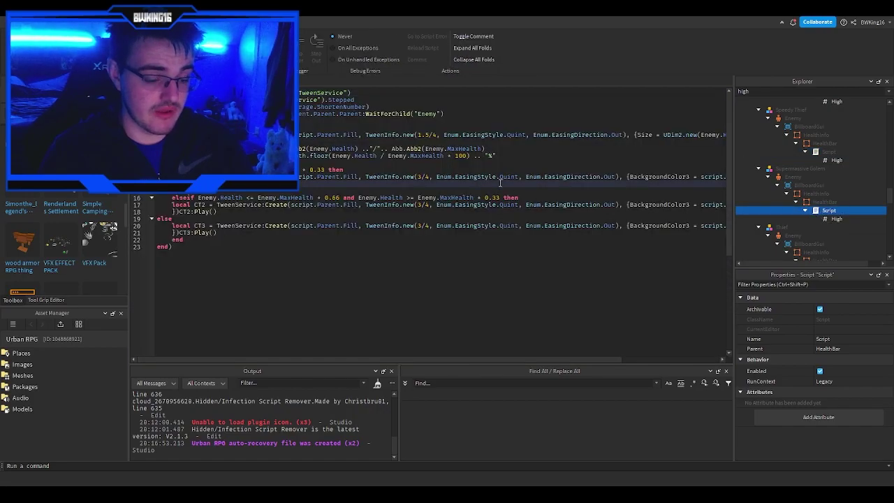
pyautogui.hotkey('ctrl', 'a')
pyautogui.hotkey('ctrl', 'v')
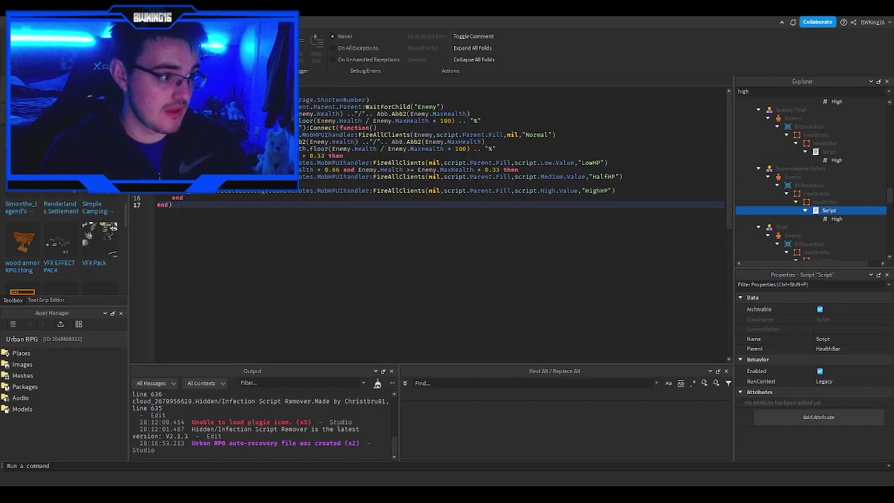
pyautogui.hotkey('ctrl', 'w')
# Step: Replace all code in the first Thief's HealthBar Script with the copied code, look over the pasted lines, and close it
pyautogui.scroll(-3, 818, 209)
pyautogui.doubleClick(828, 198)
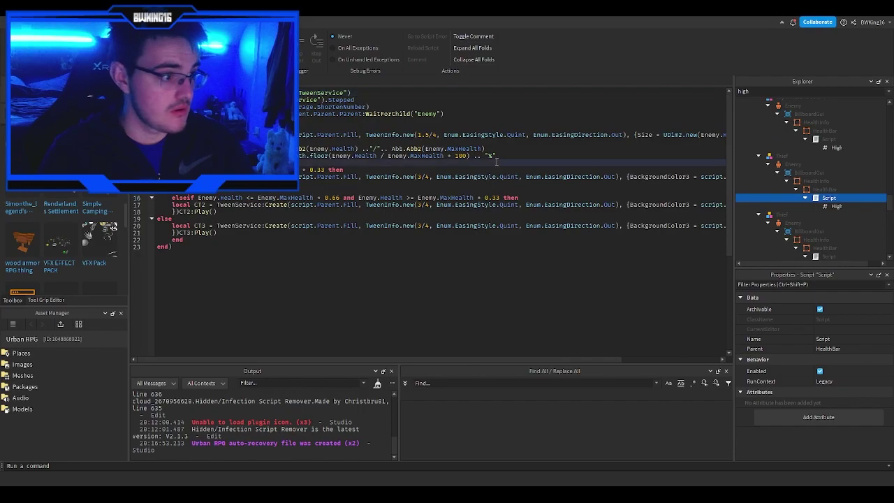
pyautogui.hotkey('ctrl', 'a')
pyautogui.hotkey('ctrl', 'v')
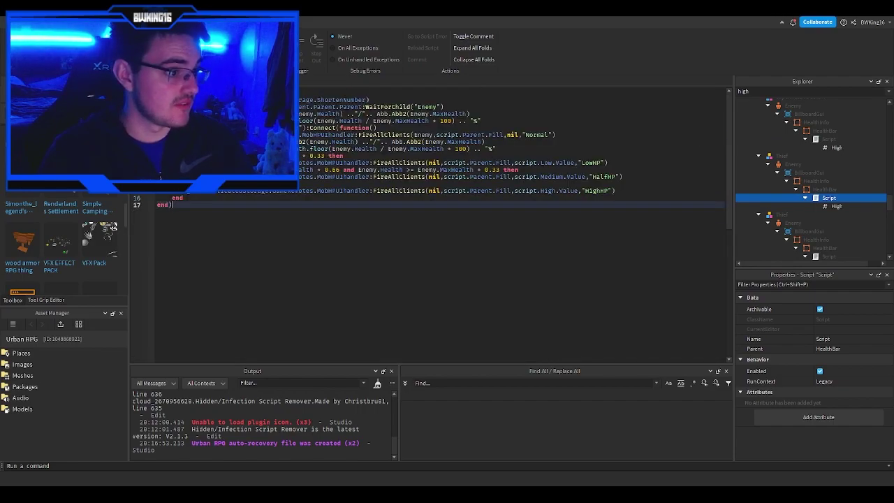
pyautogui.click(411, 114)
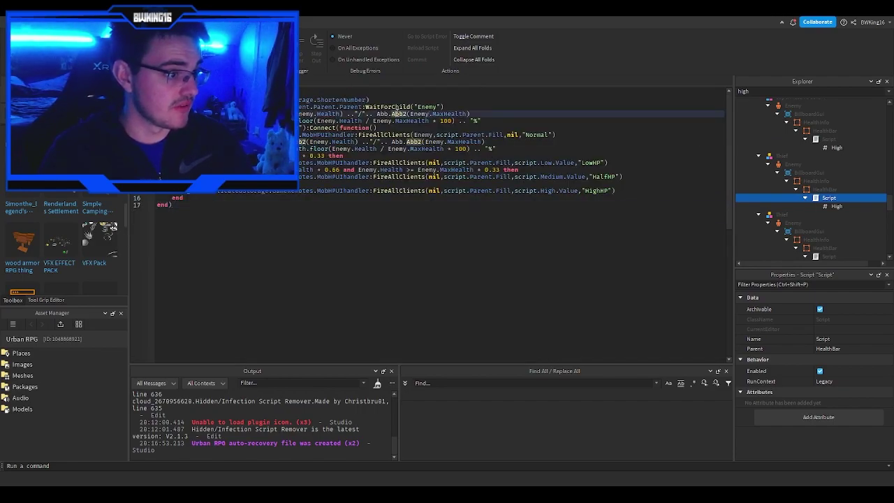
pyautogui.click(325, 106)
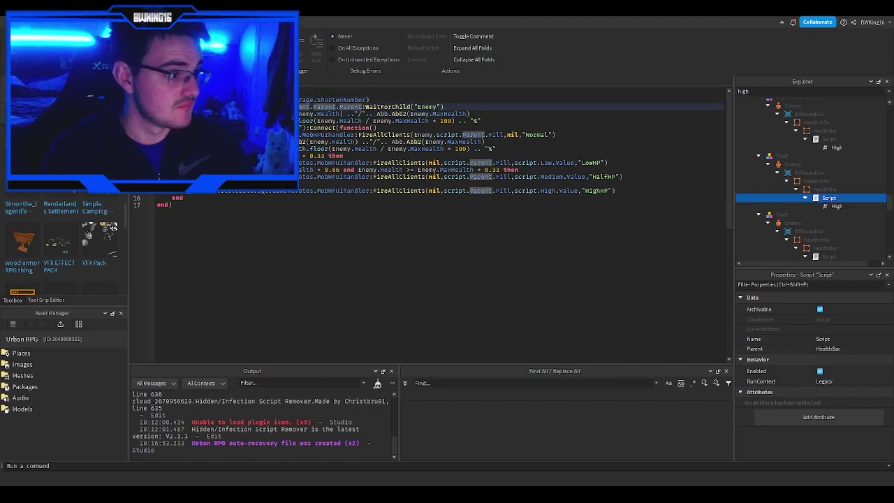
pyautogui.click(377, 135)
pyautogui.click(366, 121)
pyautogui.click(376, 127)
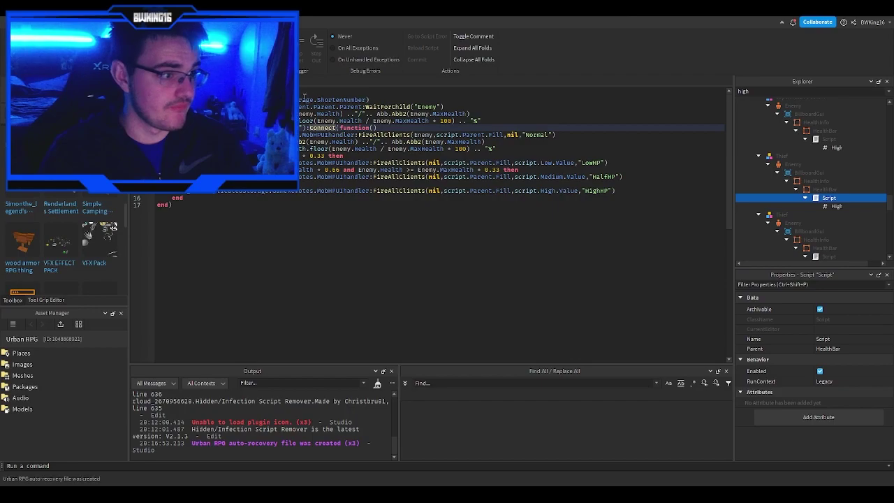
pyautogui.click(238, 81)
# Step: Replace all code in the second Thief's HealthBar Script with the copied code and close it
pyautogui.scroll(-2, 780, 157)
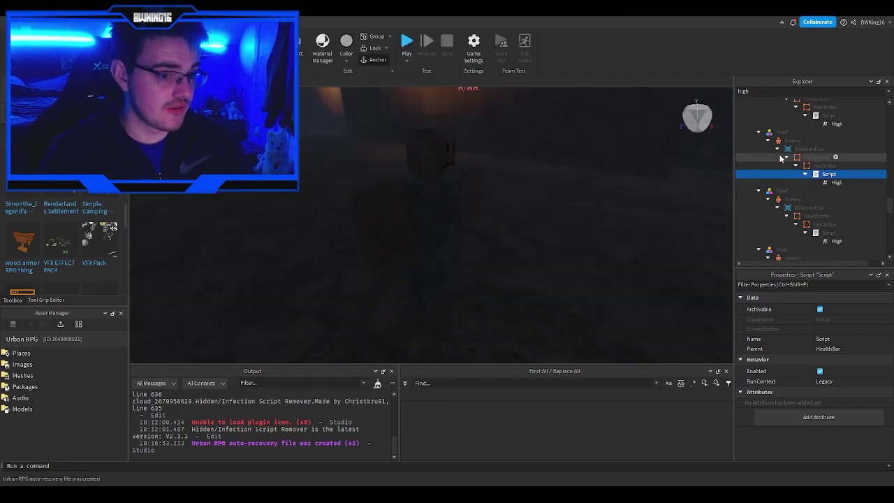
pyautogui.doubleClick(827, 210)
pyautogui.click(437, 141)
pyautogui.hotkey('ctrl', 'a')
pyautogui.hotkey('ctrl', 'v')
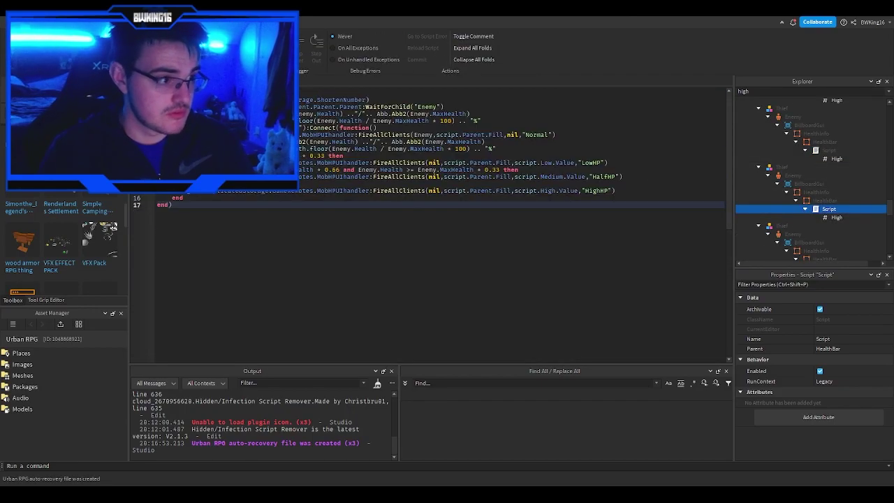
pyautogui.click(237, 81)
# Step: Replace all code in the third Thief's HealthBar Script with the copied code and close it
pyautogui.scroll(-3, 803, 170)
pyautogui.doubleClick(819, 197)
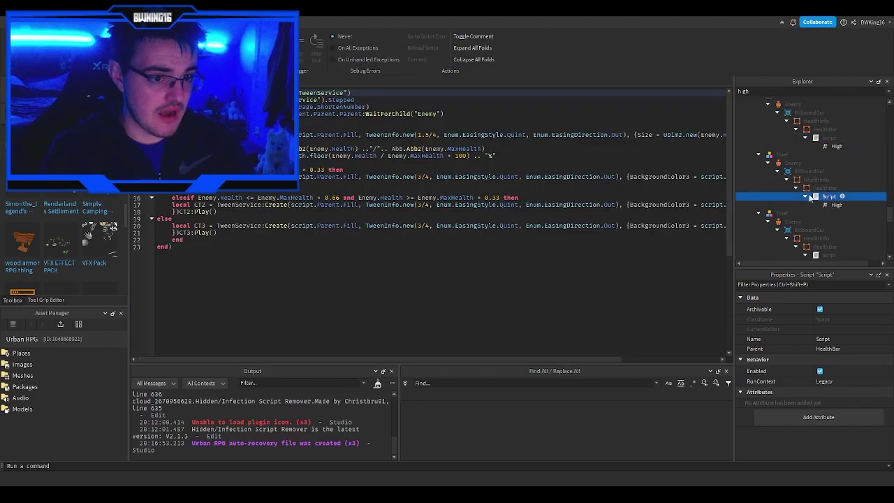
pyautogui.click(538, 150)
pyautogui.hotkey('ctrl', 'a')
pyautogui.hotkey('ctrl', 'v')
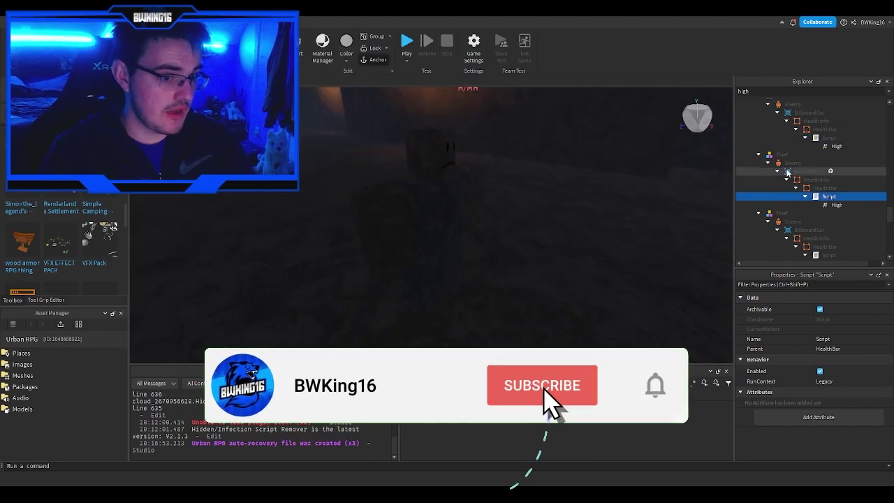
# Step: Replace all code in the fourth Thief's HealthBar Script with the copied code and close it
pyautogui.scroll(-4, 812, 182)
pyautogui.doubleClick(828, 184)
pyautogui.hotkey('ctrl', 'a')
pyautogui.hotkey('ctrl', 'v')
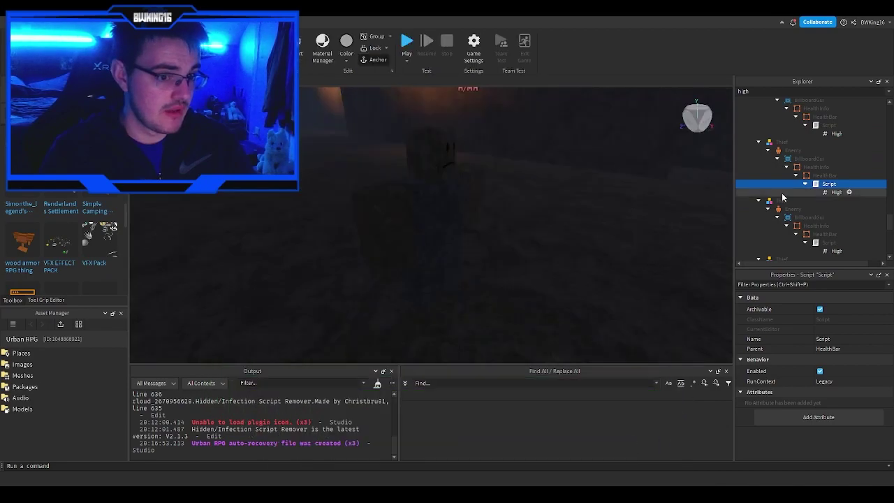
# Step: Replace all code in the fifth Thief's HealthBar Script with the copied code and close it
pyautogui.scroll(1, 782, 193)
pyautogui.doubleClick(828, 196)
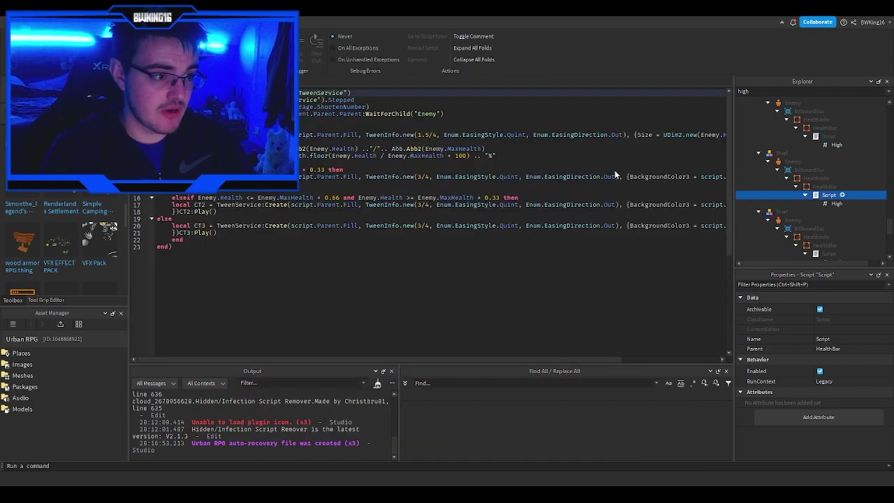
pyautogui.hotkey('ctrl', 'a')
pyautogui.hotkey('ctrl', 'v')
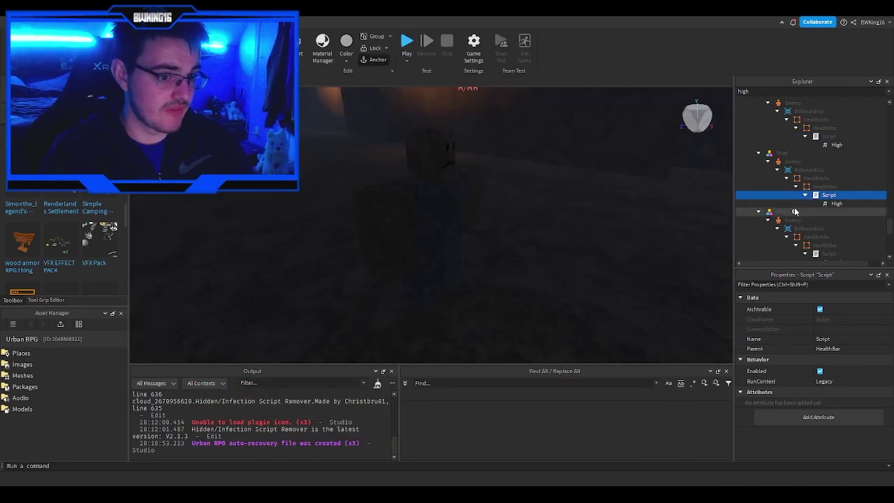
# Step: Replace all code in the sixth Thief's HealthBar Script, just before the SpawnedMobs folder, with the copied code and close it
pyautogui.scroll(1, 794, 207)
pyautogui.doubleClick(819, 208)
pyautogui.hotkey('ctrl', 'a')
pyautogui.hotkey('ctrl', 'v')
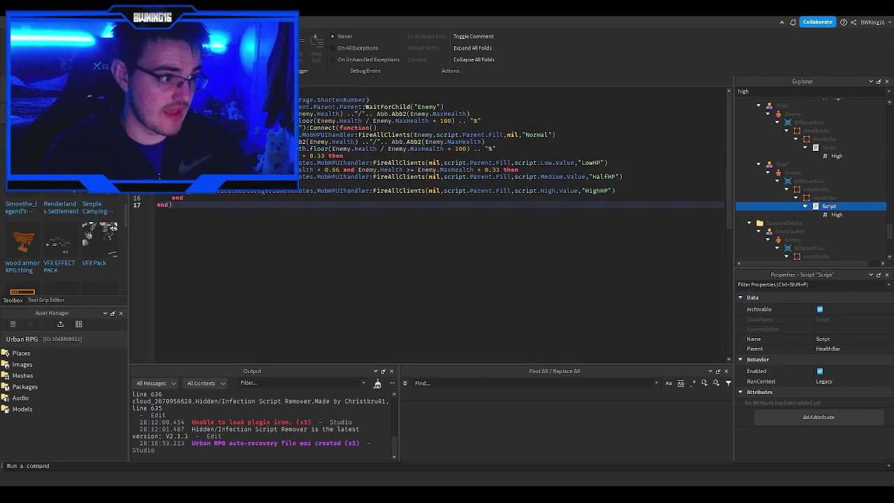
# Step: Replace all code in the HealthBar Script of the Giant Golem in SpawnedMobs with the copied code and close it
pyautogui.scroll(-2, 806, 216)
pyautogui.click(817, 226)
pyautogui.doubleClick(817, 226)
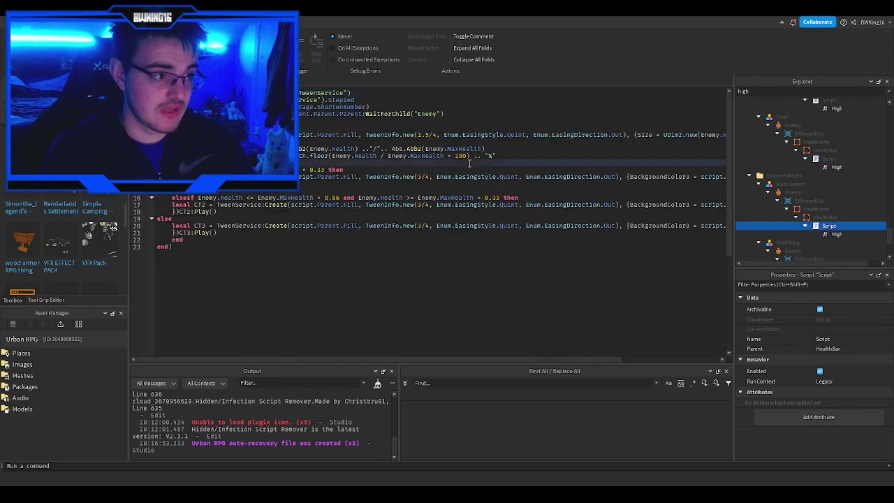
pyautogui.hotkey('ctrl', 'a')
pyautogui.hotkey('ctrl', 'v')
# Step: Replace all code in the Thief King's HealthBar Script with the copied code, close it, and recheck the Giant Golem's script
pyautogui.scroll(-2, 817, 201)
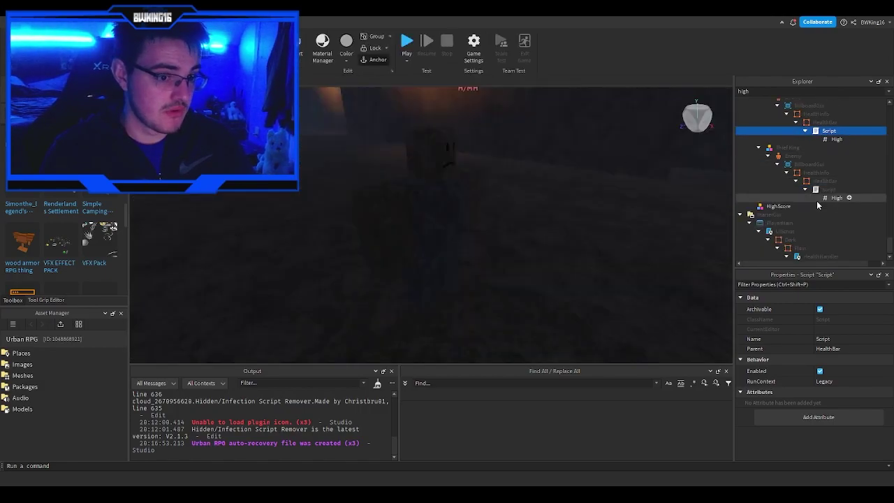
pyautogui.click(828, 189)
pyautogui.doubleClick(828, 189)
pyautogui.hotkey('ctrl', 'a')
pyautogui.hotkey('ctrl', 'v')
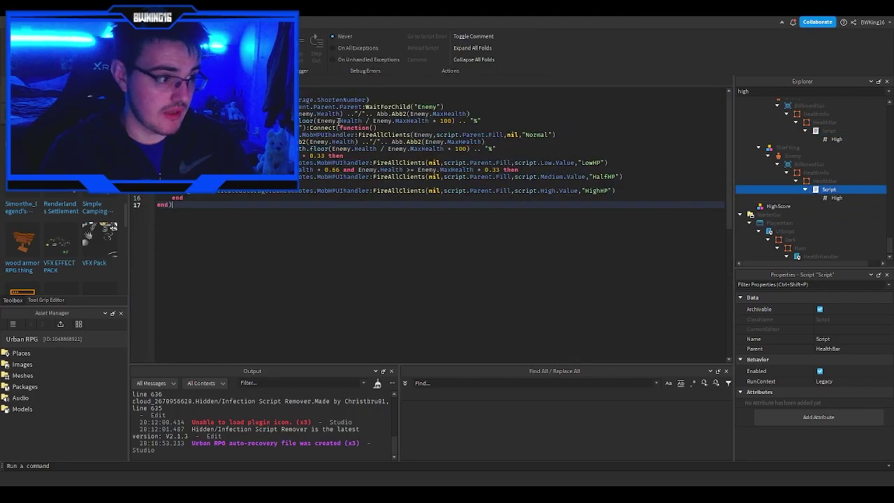
pyautogui.hotkey('ctrl', 'w')
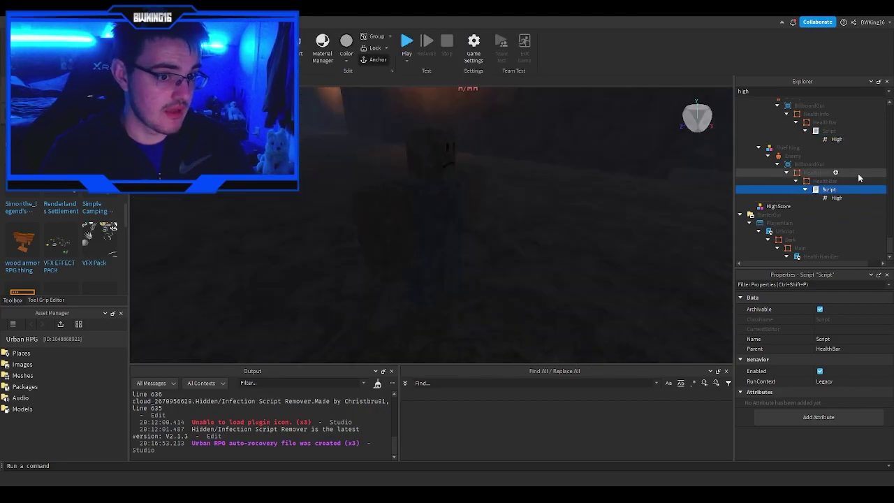
pyautogui.doubleClick(828, 131)
pyautogui.hotkey('ctrl', 'w')
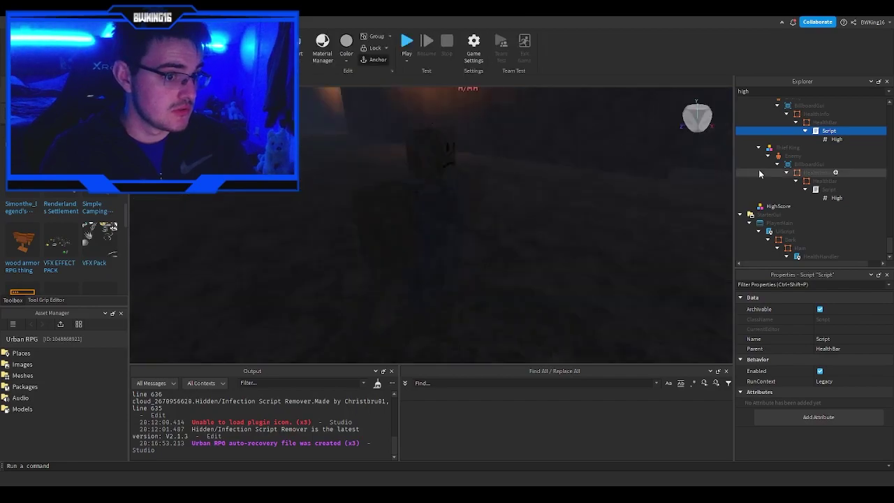
# Step: Clear the Explorer filter and move the SpawnedMobs folder from Workspace into ServerStorage
pyautogui.click(763, 215)
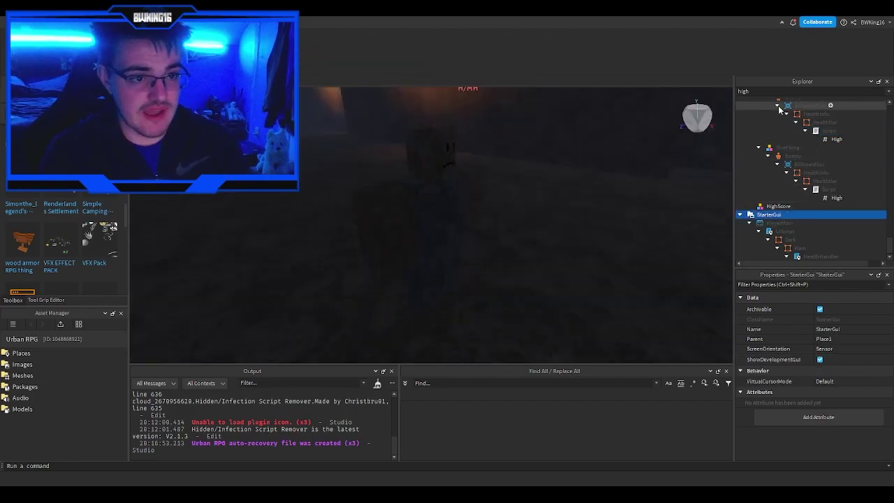
pyautogui.doubleClick(762, 91)
pyautogui.press('BackSpace')
pyautogui.scroll(15, 764, 175)
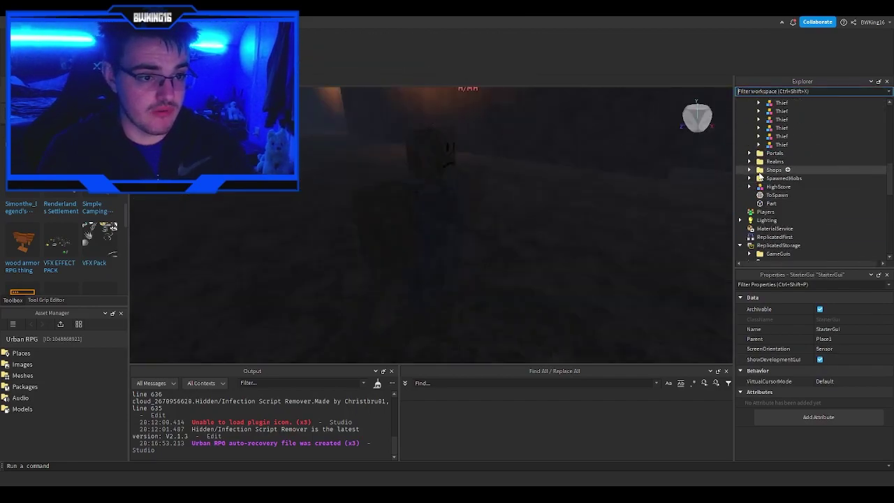
pyautogui.scroll(10, 759, 175)
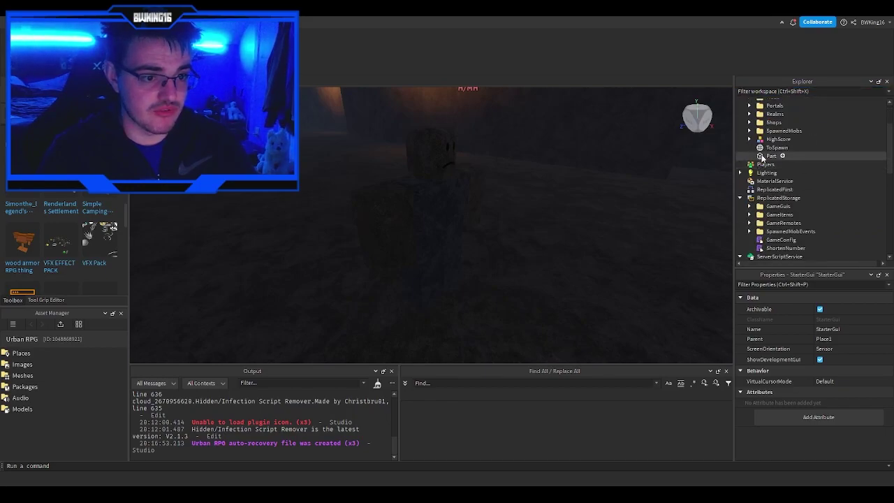
pyautogui.moveTo(766, 133); pyautogui.dragTo(768, 154)
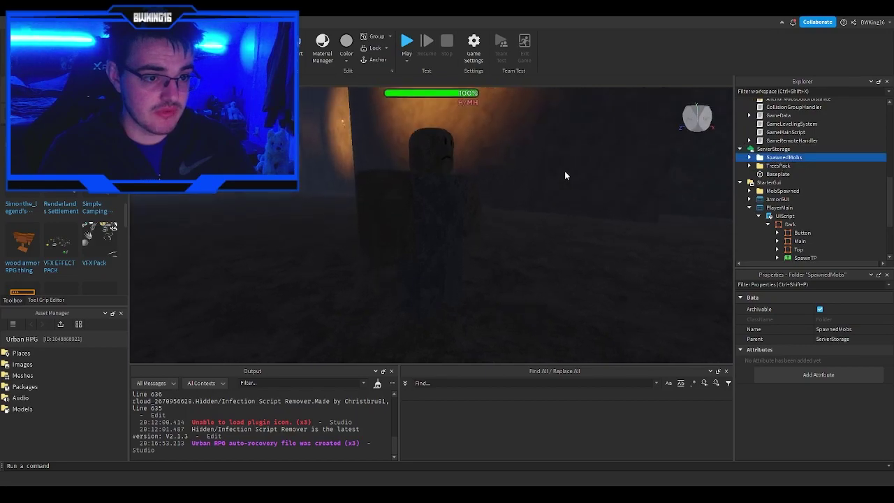
# Step: Start a playtest, equip the Bronze Sword, and walk up to a Thief
pyautogui.moveTo(548, 155); pyautogui.dragTo(515, 147, button='right')
pyautogui.press('s')
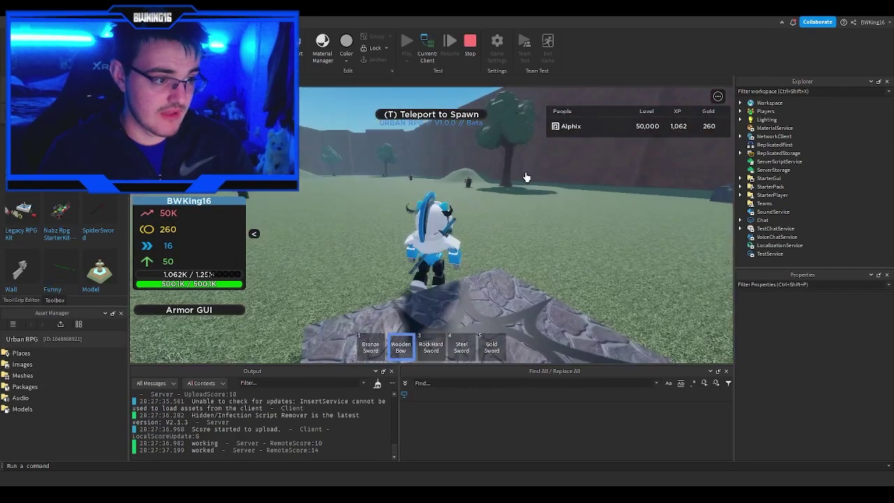
pyautogui.scroll(5, 433, 231)
pyautogui.press('1')
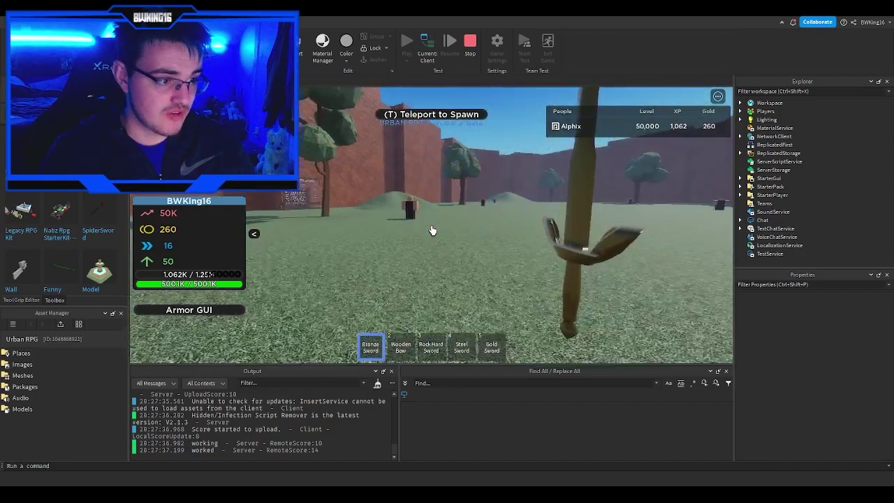
pyautogui.press('w')
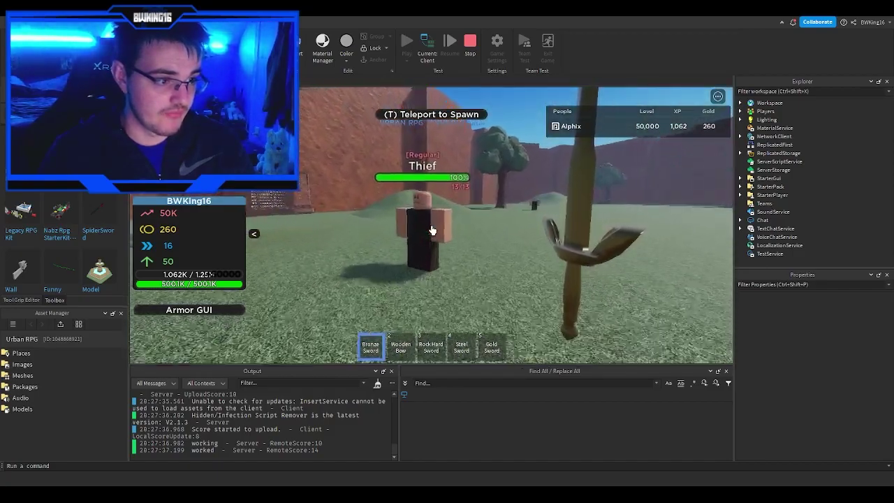
# Step: Attack the Thief with the Bronze Sword until it is defeated to test its health bar
pyautogui.click(431, 231)
pyautogui.click(432, 231)
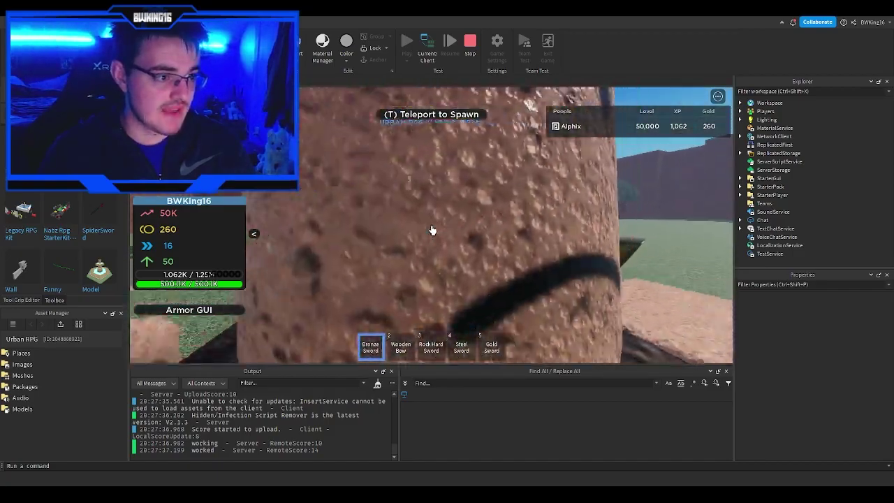
pyautogui.click(431, 231)
pyautogui.click(431, 230)
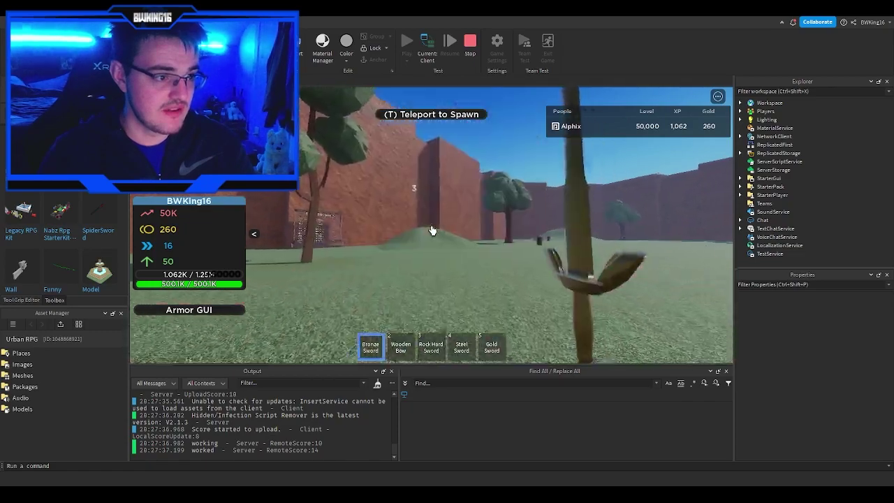
pyautogui.click(431, 230)
pyautogui.press('space')
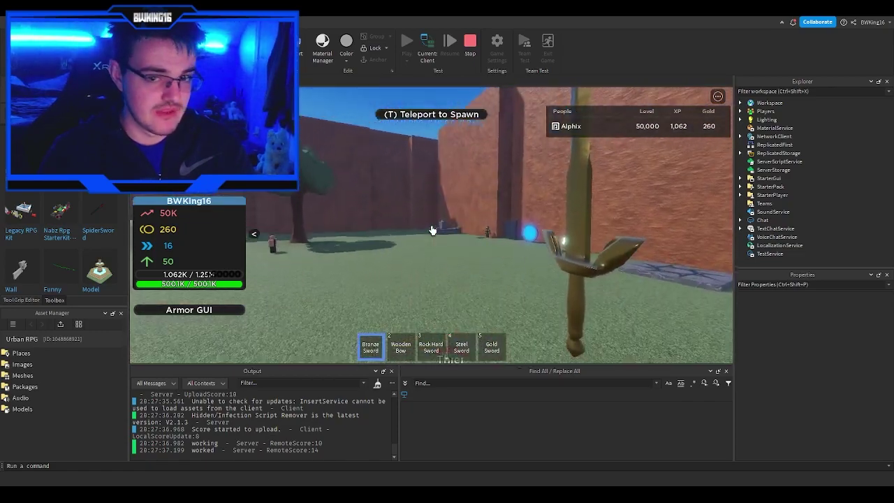
pyautogui.click(431, 230)
pyautogui.click(432, 230)
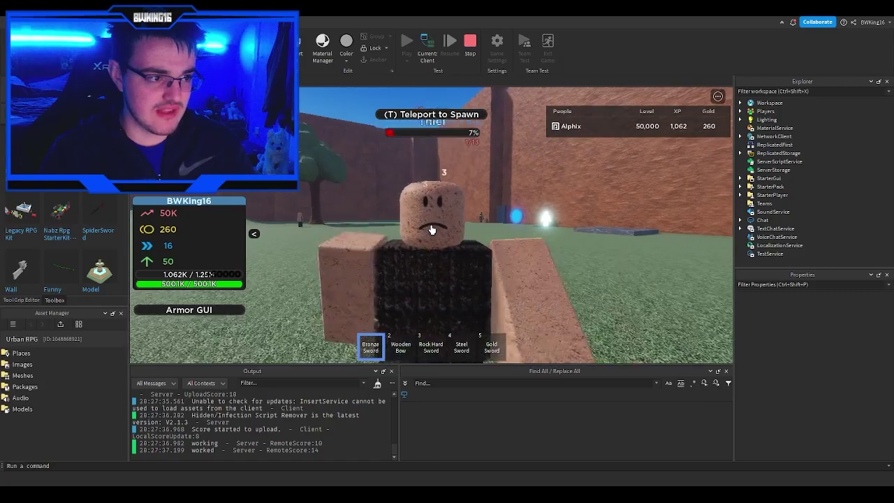
pyautogui.click(431, 230)
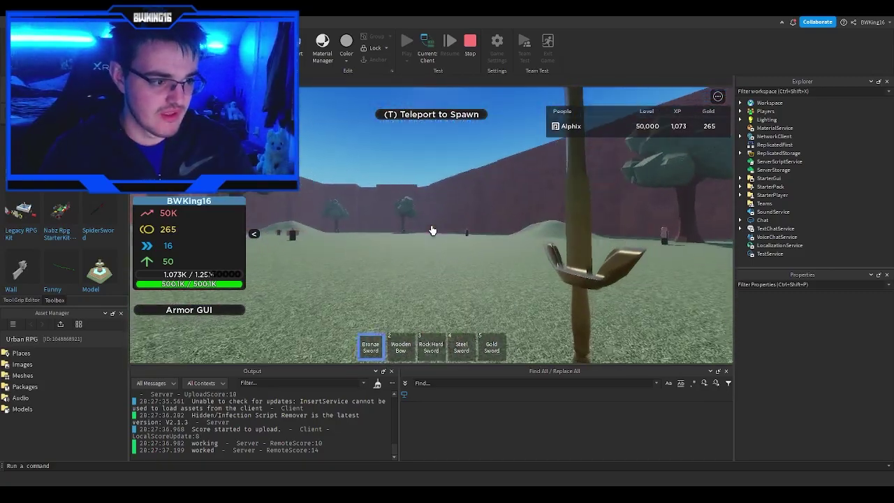
# Step: Equip the Rock Hard Sword in the playtest
pyautogui.scroll(-3, 431, 230)
pyautogui.click(462, 347)
pyautogui.click(434, 346)
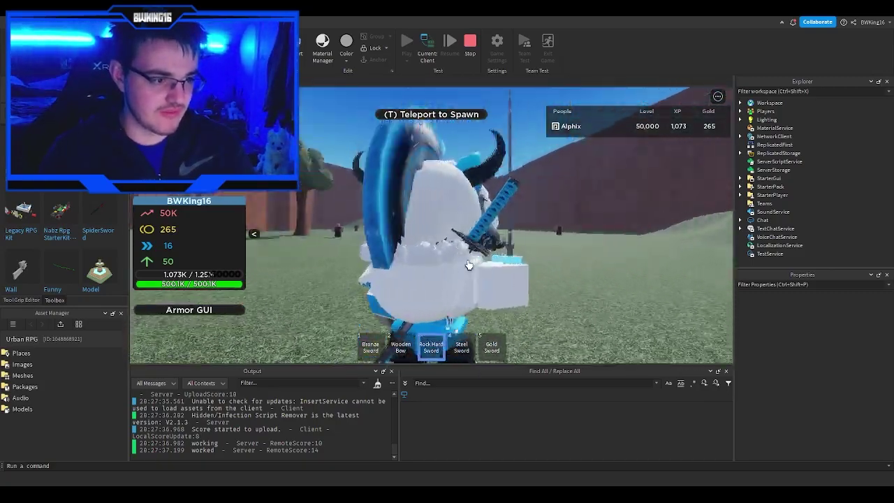
# Step: Swing the Rock Hard Sword once and put away the equipped weapon in the playtest
pyautogui.click(404, 349)
pyautogui.scroll(-3, 492, 283)
pyautogui.press('2')
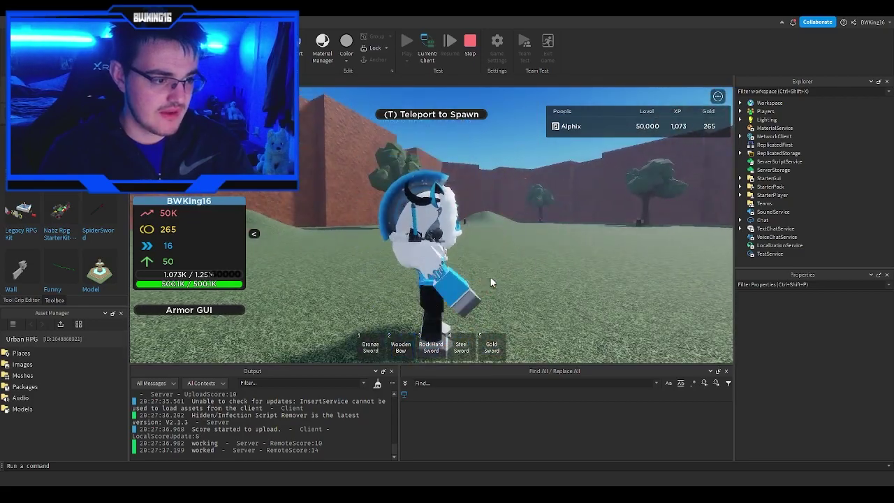
pyautogui.press('2')
pyautogui.press('2')
# Step: Walk the unarmed character across the field, turn it toward the camera, and stop the playtest
pyautogui.moveTo(490, 279); pyautogui.dragTo(490, 281, button='right')
pyautogui.press('w')
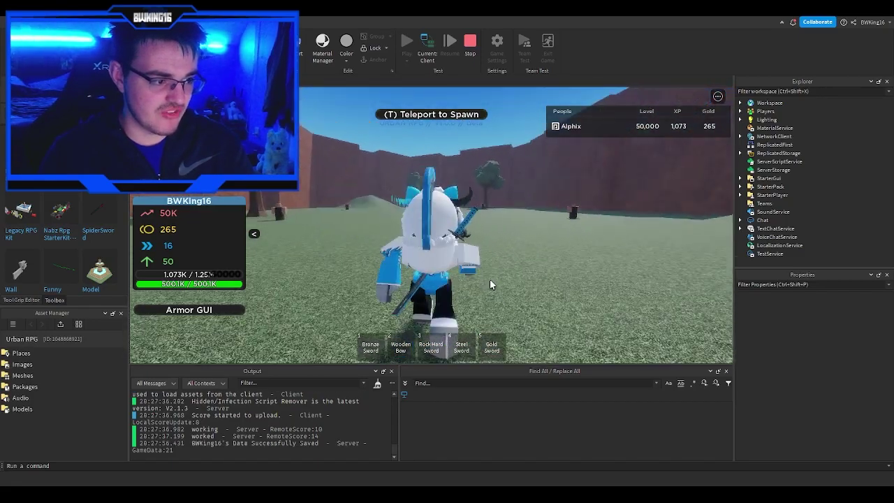
pyautogui.press('d')
pyautogui.press('a')
pyautogui.press('w')
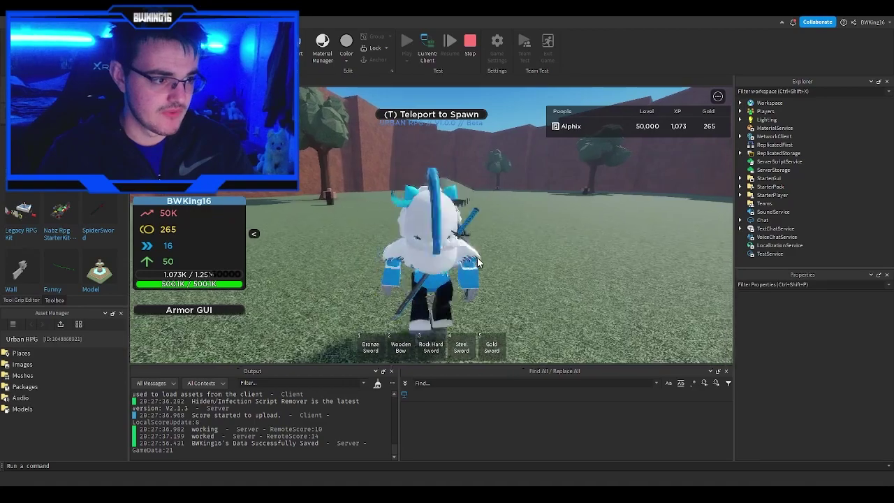
pyautogui.press('s')
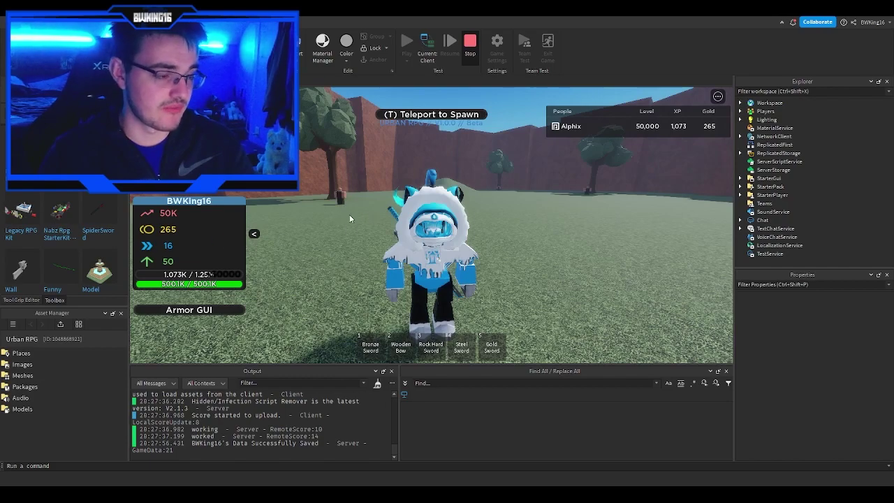
pyautogui.hotkey('shift', 'F5')
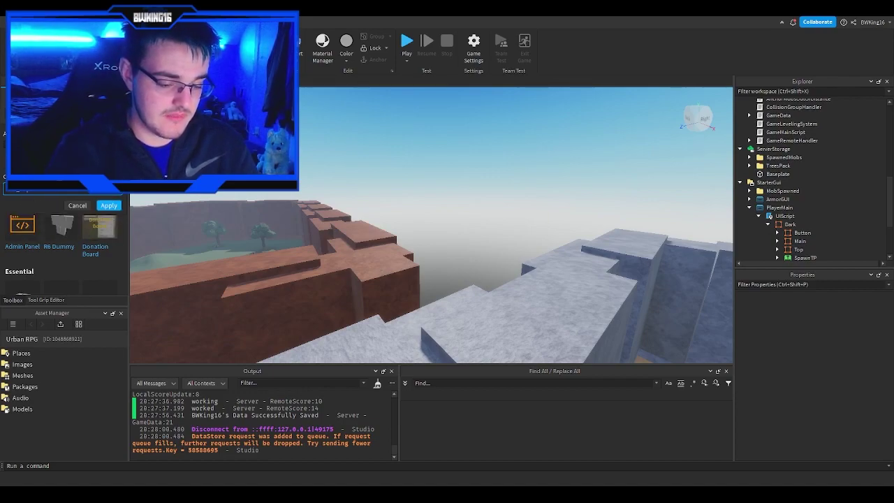
# Step: Apply the Toolbox creator filter, browse the filtered models, and insert the Overhead script into Workspace
pyautogui.click(54, 203)
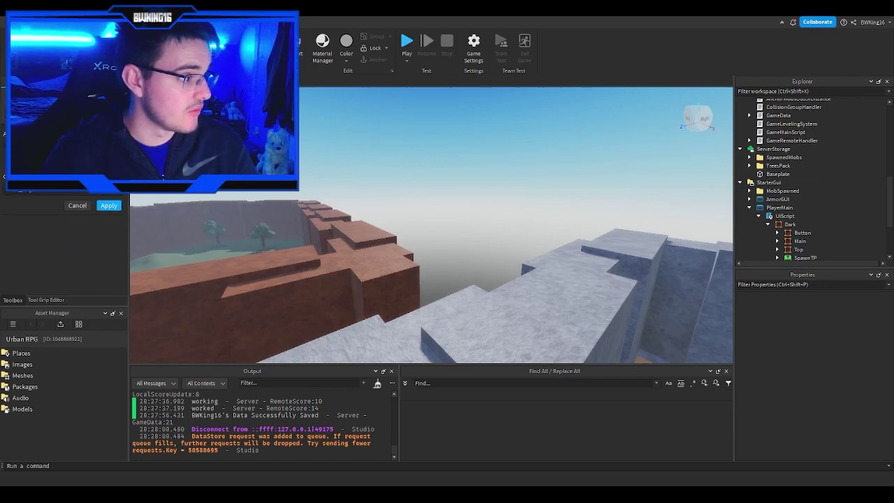
pyautogui.click(108, 207)
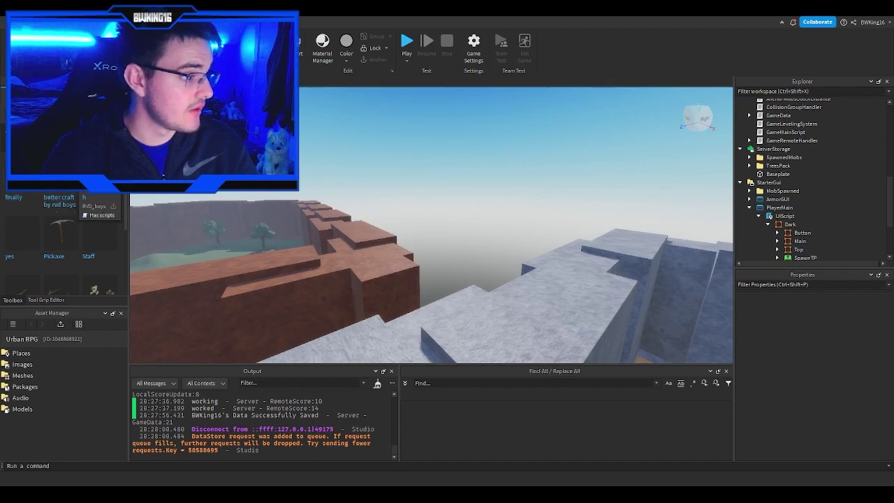
pyautogui.scroll(-2, 100, 233)
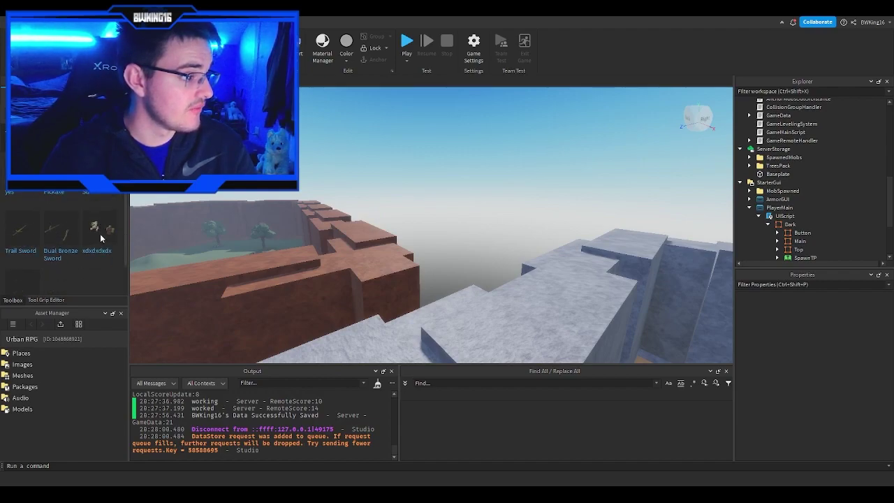
pyautogui.scroll(2, 33, 233)
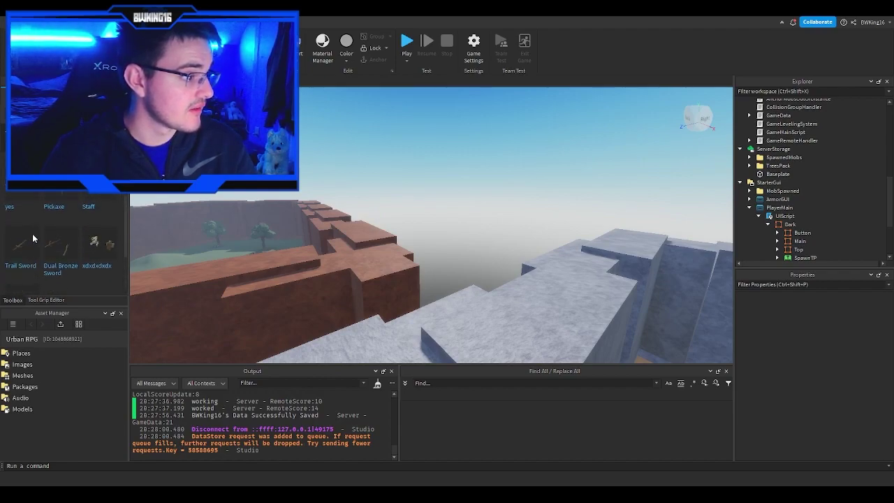
pyautogui.moveTo(39, 237)
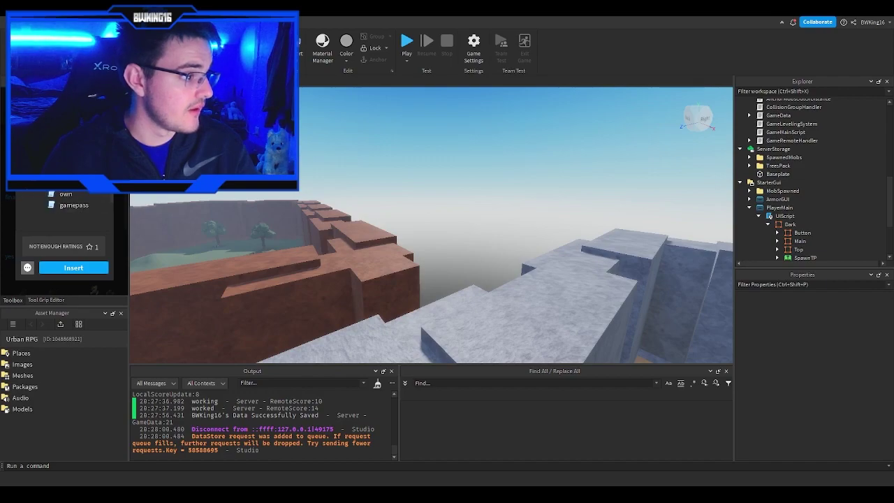
pyautogui.click(118, 173)
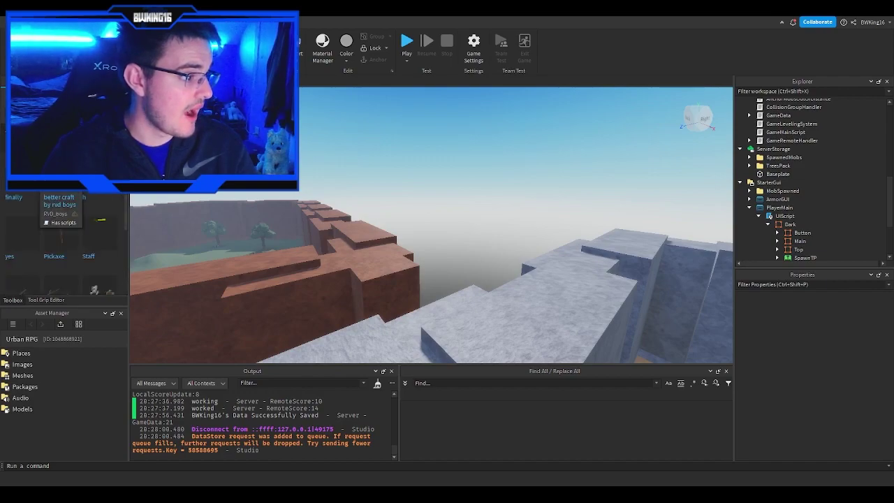
pyautogui.scroll(-2, 53, 199)
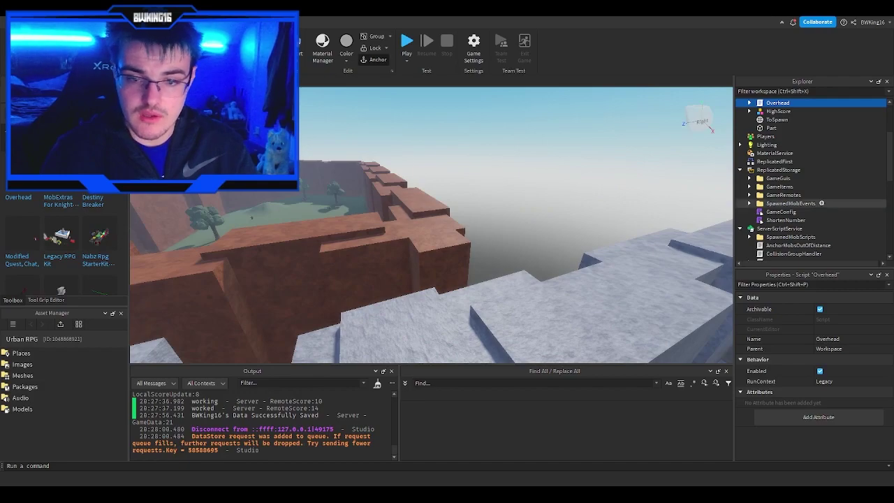
pyautogui.scroll(3, 813, 203)
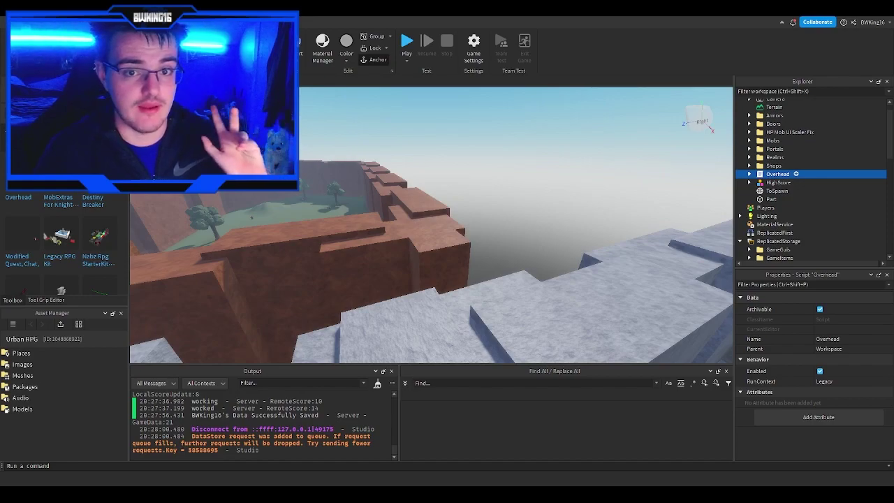
# Step: Examine the PlayerUI hierarchy inside the Overhead script and look over its code
pyautogui.click(749, 174)
pyautogui.click(758, 182)
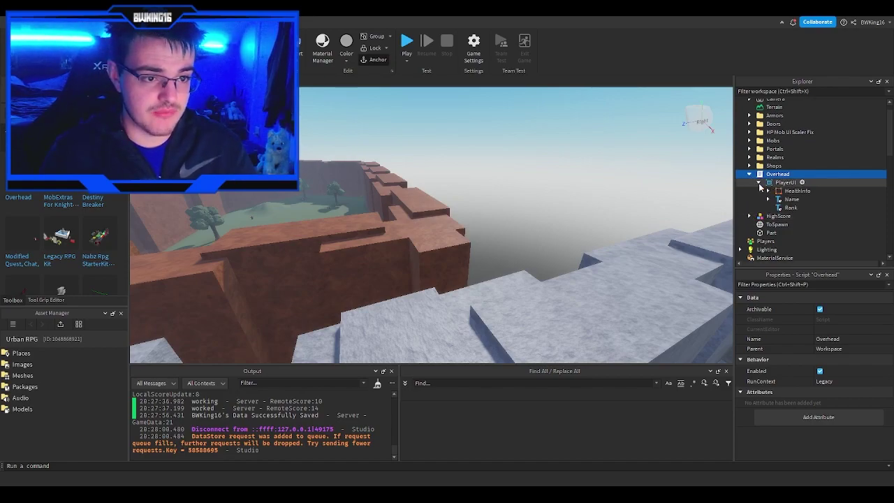
pyautogui.click(759, 183)
pyautogui.click(749, 175)
pyautogui.doubleClick(760, 174)
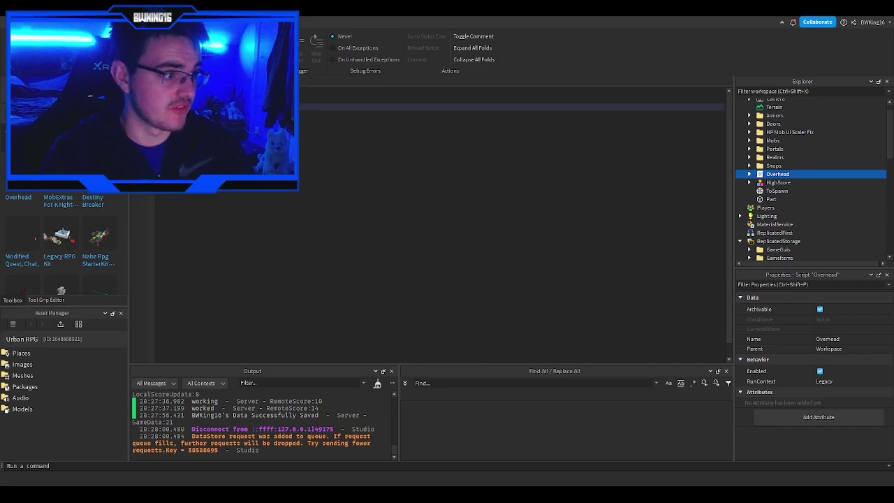
pyautogui.click(230, 81)
pyautogui.scroll(6, 489, 201)
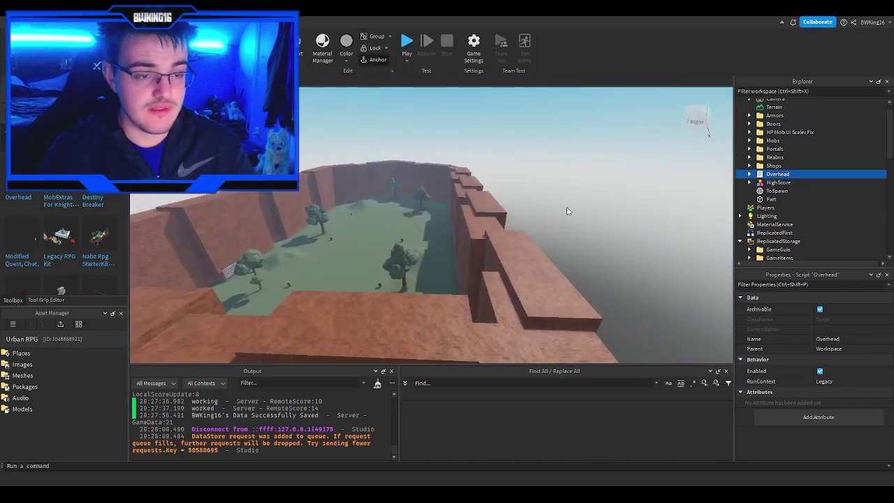
pyautogui.scroll(4, 645, 183)
pyautogui.moveTo(664, 179); pyautogui.dragTo(654, 177, button='right')
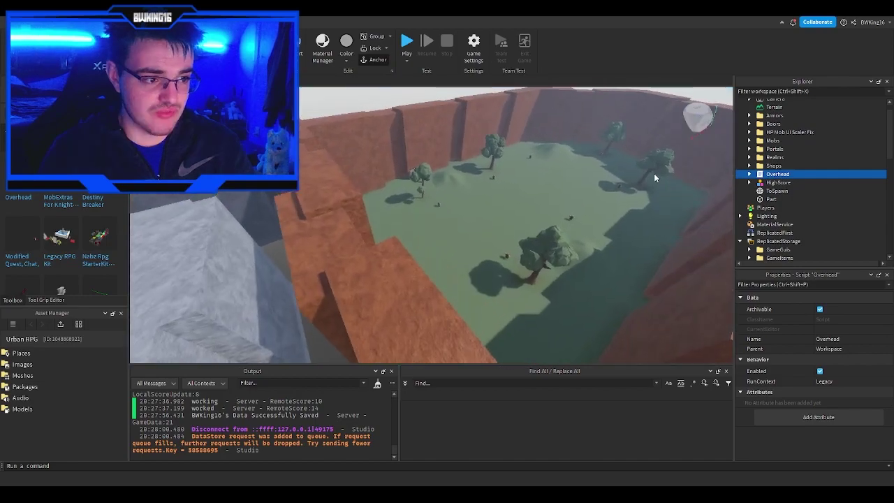
pyautogui.scroll(5, 655, 177)
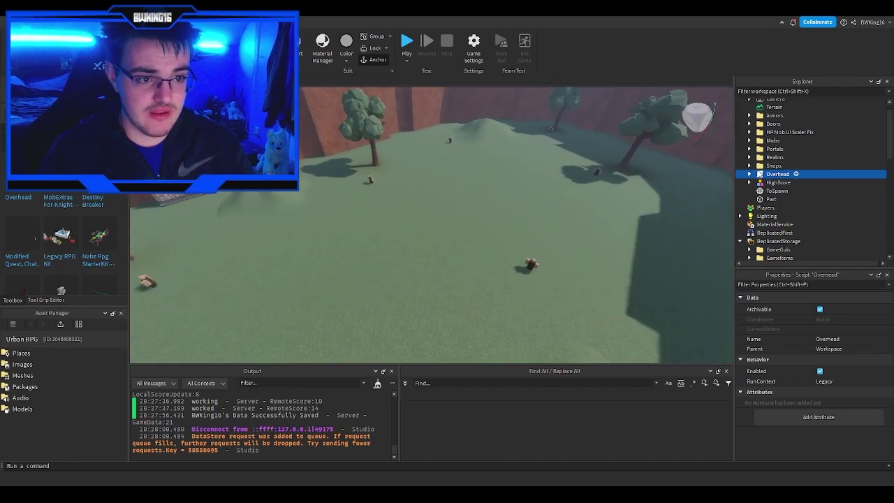
# Step: Review how the Overhead script parents PlayerUI to the head and enables it, discard stray line edits, and close it
pyautogui.doubleClick(777, 174)
pyautogui.moveTo(335, 107); pyautogui.dragTo(290, 107)
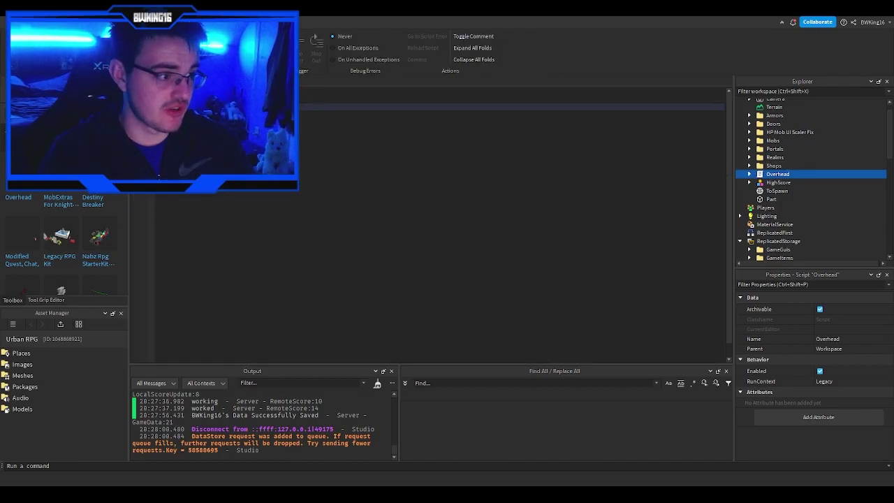
pyautogui.click(241, 81)
pyautogui.scroll(2, 427, 169)
pyautogui.doubleClick(773, 174)
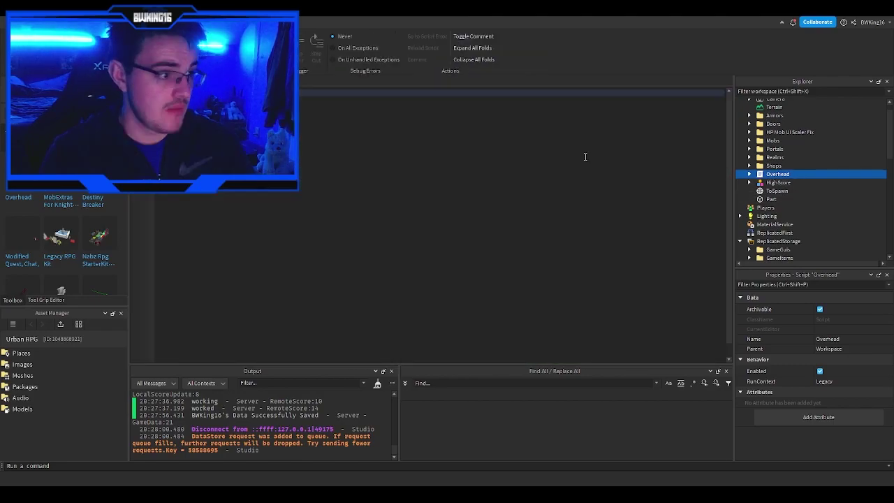
pyautogui.press('Return')
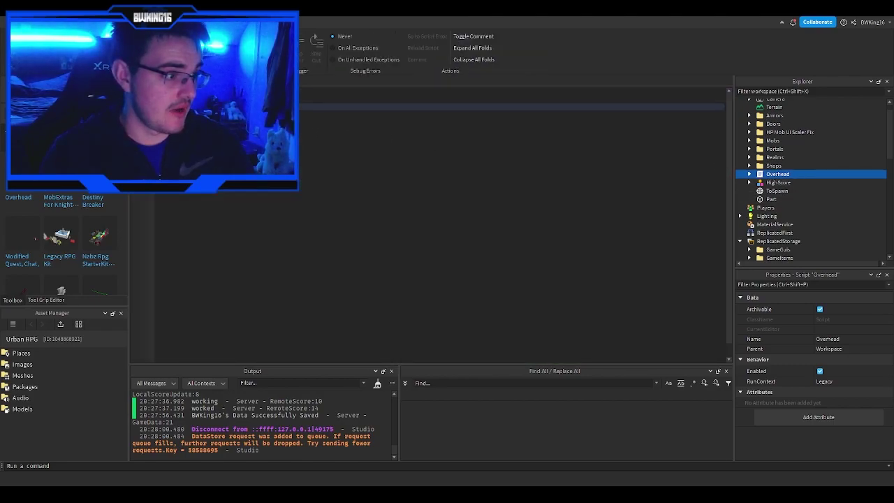
pyautogui.press('BackSpace')
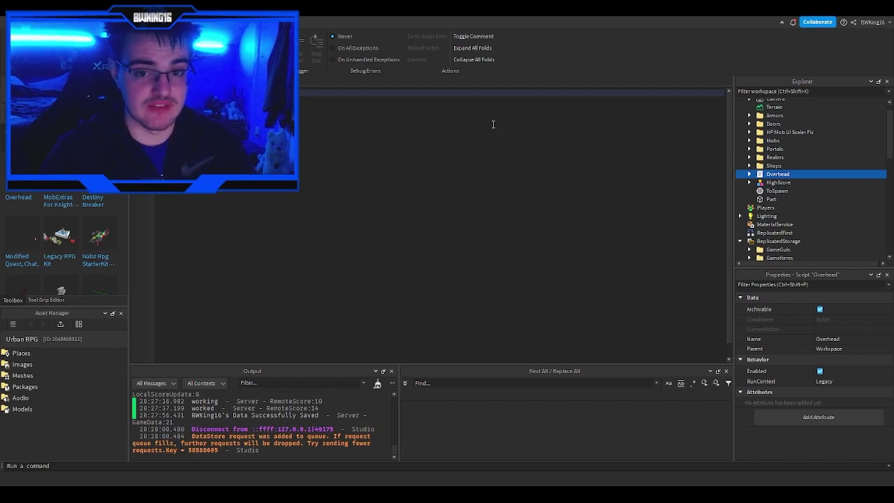
pyautogui.click(403, 176)
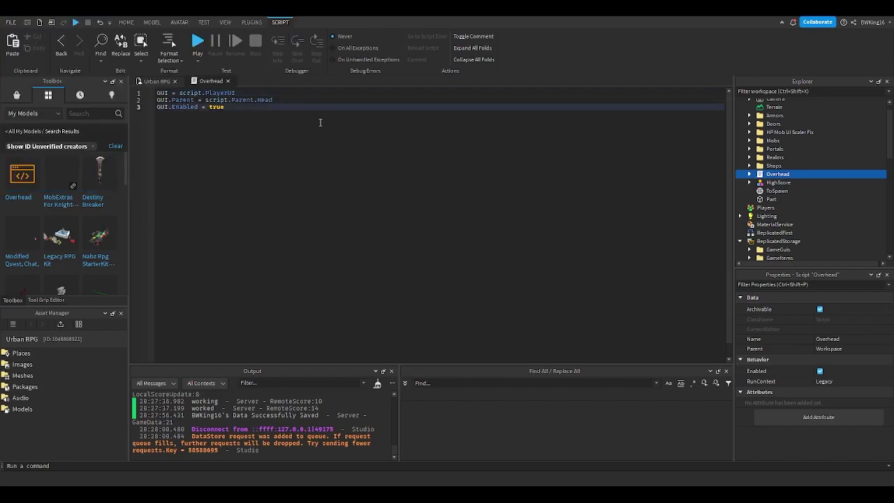
pyautogui.hotkey('ctrl', 'z')
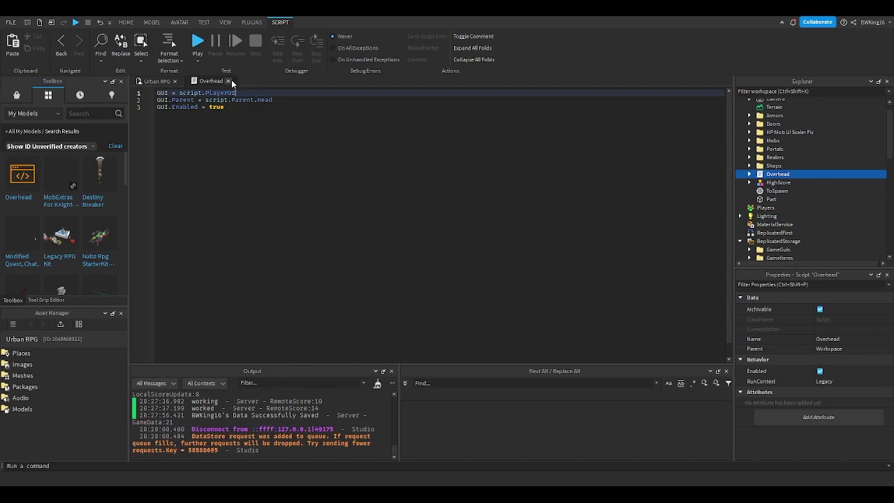
pyautogui.click(228, 81)
# Step: Move the Overhead script from Workspace into StarterCharacterScripts and check its code there
pyautogui.scroll(-5, 787, 208)
pyautogui.moveTo(777, 174); pyautogui.dragTo(793, 189)
pyautogui.scroll(-5, 788, 208)
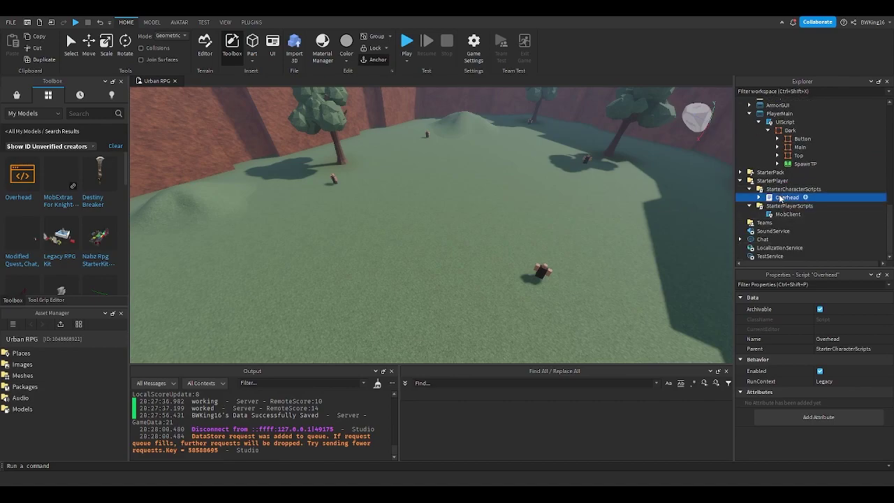
pyautogui.doubleClick(787, 197)
pyautogui.click(228, 81)
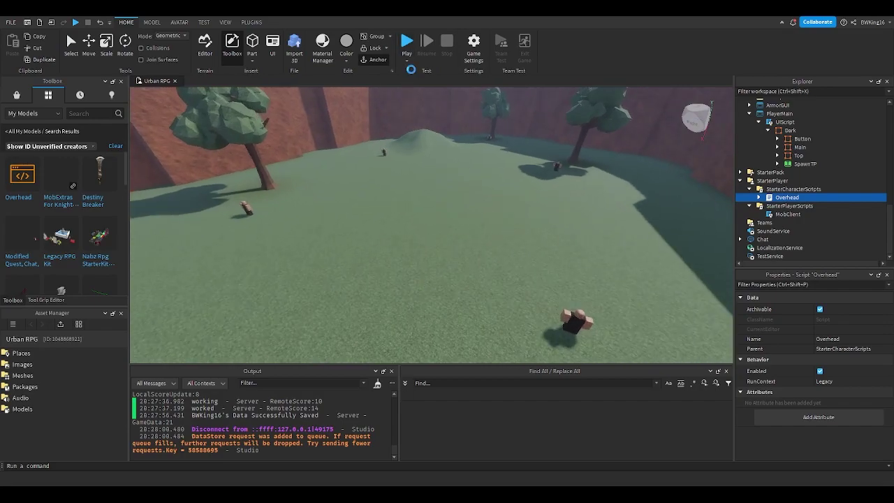
# Step: Playtest the game, walking around the field to check the player's overhead name and health bar, and stop it
pyautogui.press('F5')
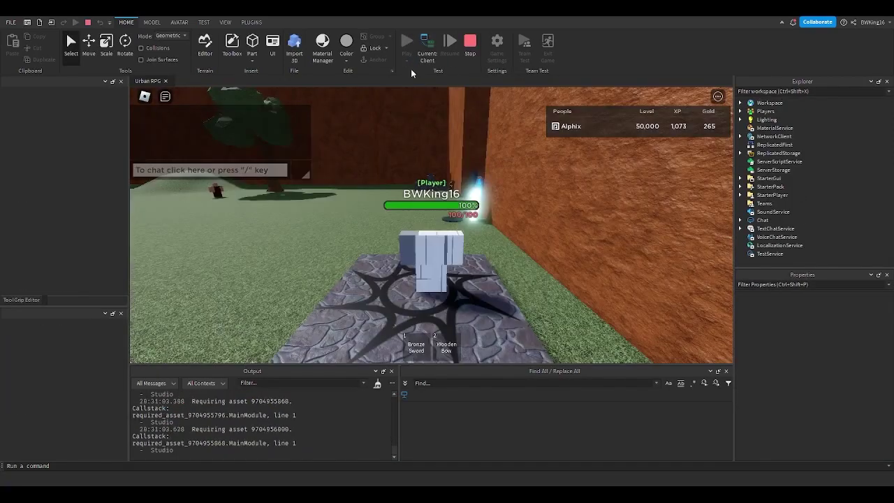
pyautogui.press('a')
pyautogui.press('d')
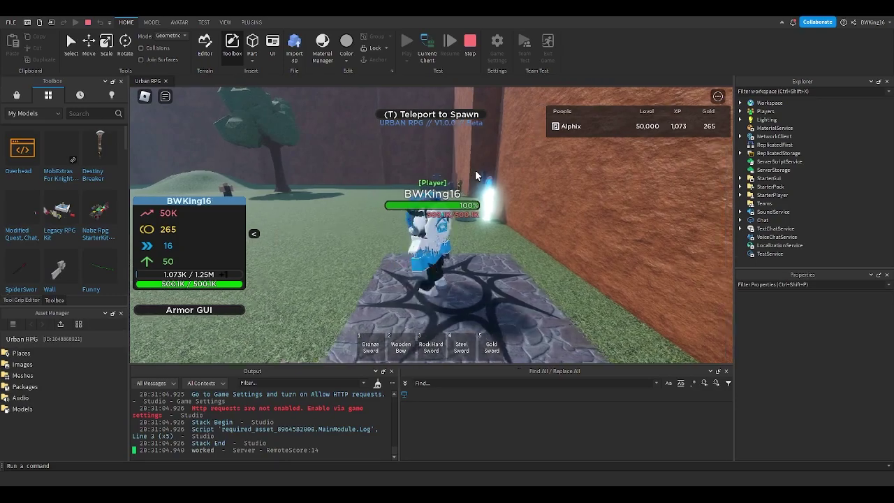
pyautogui.press('w')
pyautogui.moveTo(477, 176); pyautogui.dragTo(477, 176, button='right')
pyautogui.press('w')
pyautogui.press('d')
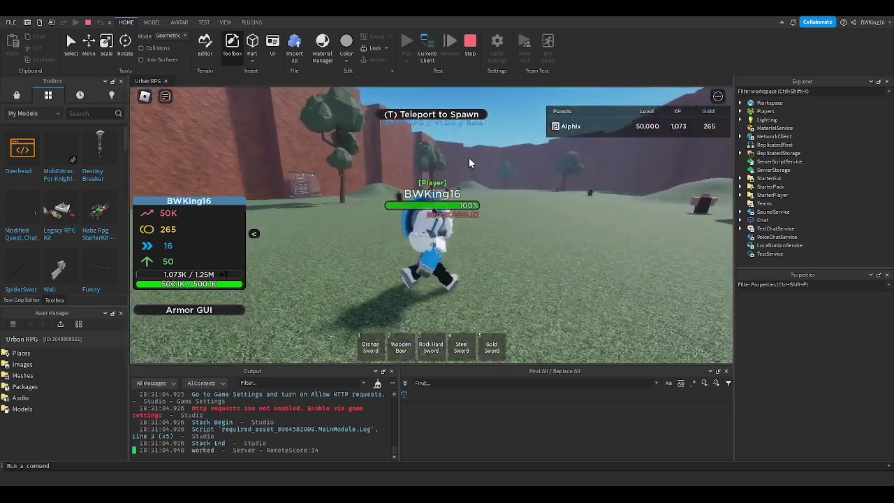
pyautogui.click(472, 59)
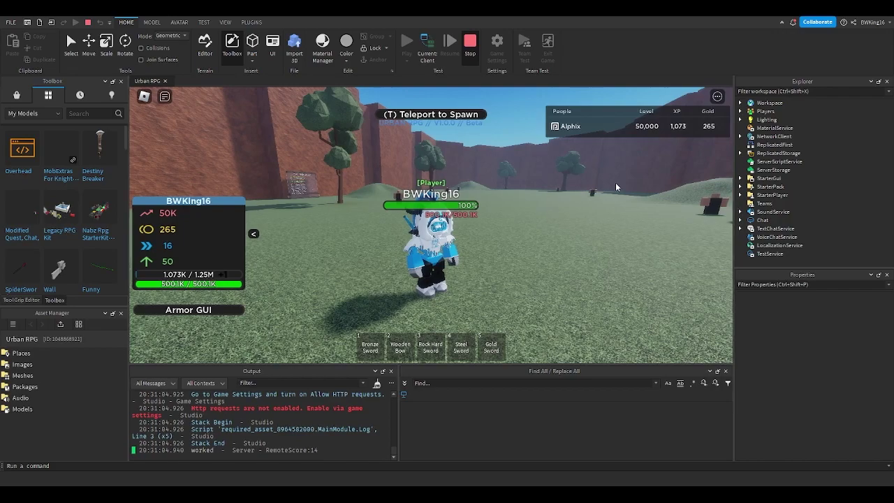
pyautogui.hotkey('shift', 'F5')
# Step: Open the Script under HealthBar in the Overhead script's PlayerUI HealthInfo frame
pyautogui.click(759, 209)
pyautogui.click(768, 217)
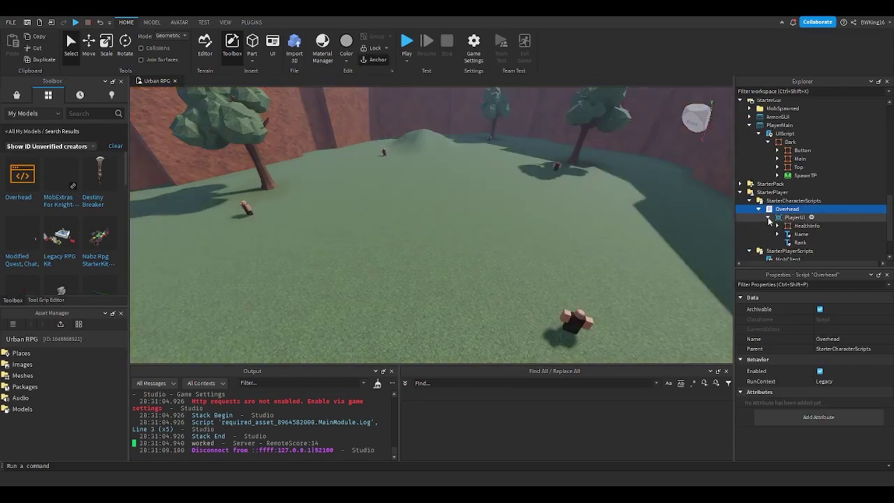
pyautogui.click(777, 225)
pyautogui.click(786, 234)
pyautogui.doubleClick(818, 242)
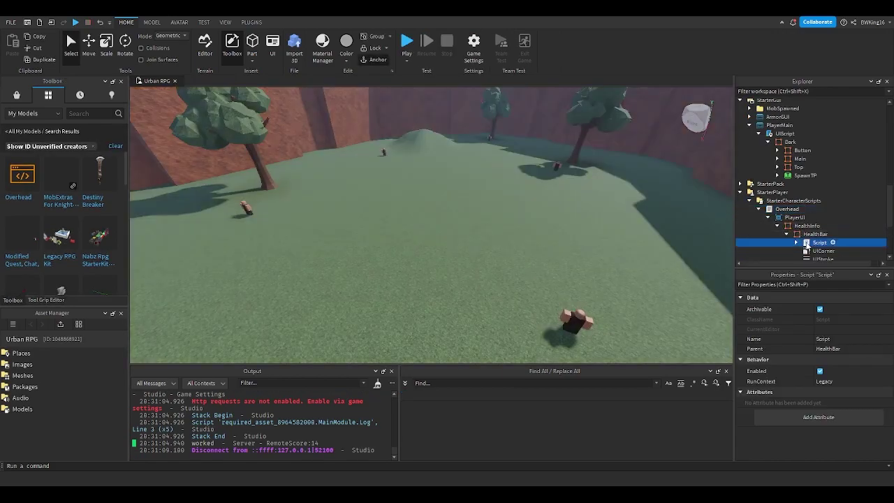
# Step: Try to replace the player HealthBar script with the mob version that fires MobHPUIhandler, and undo the replacement
pyautogui.click(331, 253)
pyautogui.hotkey('ctrl', 'a')
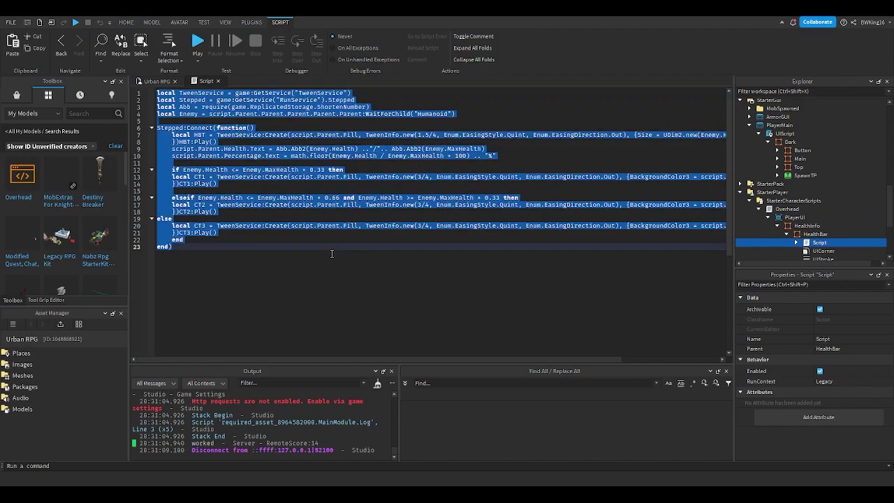
pyautogui.write('task.wait() local Abb = require(game.ReplicatedStorage.ShortenNumber) local Enemy = script.Parent.Parent.Parent.Parent.Parent:WaitForChild("Enemy") script.Parent.Health.Text = Abb.Abb2(Enemy.Health) .."/".. Abb.Abb2(Enemy.MaxHealth) script.Parent.Percentage.Text = math.floor(Enemy.Health / Enemy.MaxHealth * 100) .. "%" Enemy:GetPropertyChangedSignal("Health"):Connect(function() \tgame.ReplicatedStorage.GameRemotes.MobHPUIhandler:FireAllClients(Enemy,script.Parent.Fill,nil,"Normal") \tscript.Parent.Health.Text = Abb.Abb2(Enemy.Health) .."/".. Abb.Abb2(Enemy.MaxHealth) \tscript.Parent.Percentage.Text = math.floor(Enemy.Health / Enemy.MaxHealth * 100) .. "%" \tif Enemy.Health <= Enemy.MaxHealth * 0.33 then \t\tgame.ReplicatedStorage.GameRemotes.MobHPUIhandler:FireAllClients(nil,script.Parent.Fill,script.Low.Value,"LowHP") \telseif Enemy.Health <= Enemy.MaxHealth * 0.66 and Enemy.Health >= Enemy.MaxHealth * 0.33 then \t\tgame.ReplicatedStorage.GameRemotes.MobHPUIhandler:FireAllClients(nil,script.Parent.Fill,script.Medium.Value,"HalfHP") \telse \t\tgame.ReplicatedStorage.GameRemotes.MobHPUIhandler:FireAllClients(nil,script.Parent.Fill,script.High.Value,"HighHP") \tend end)')
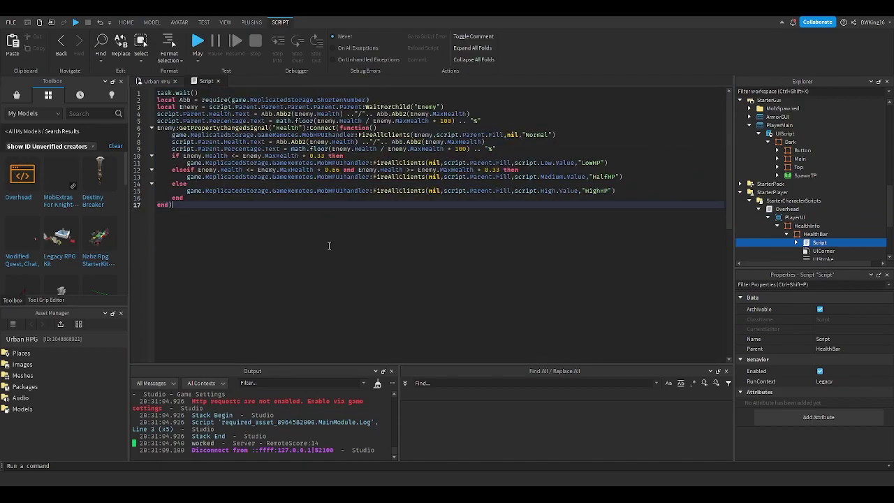
pyautogui.hotkey('ctrl', 'z')
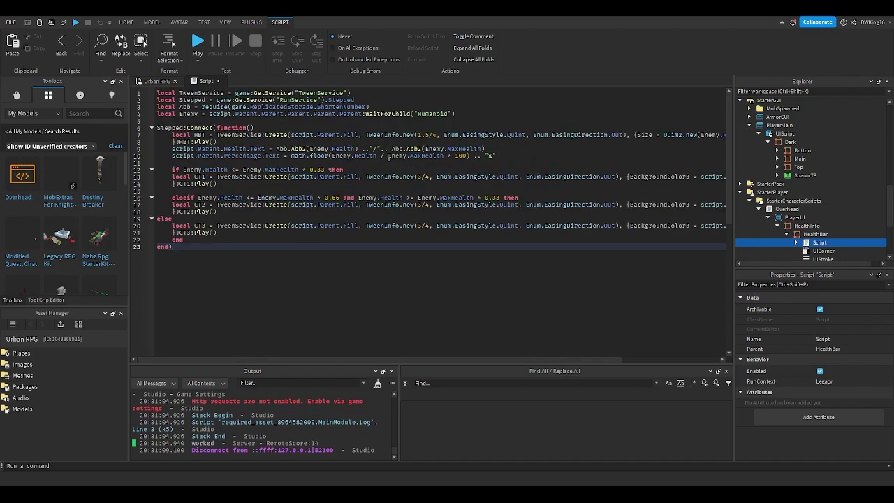
pyautogui.hotkey('ctrl', 'a')
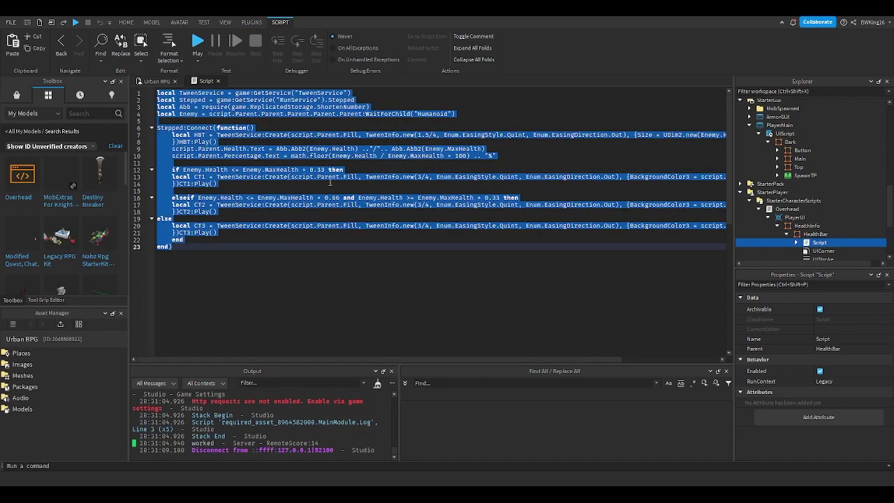
pyautogui.write('task.wait() local Abb = require(game.ReplicatedStorage.ShortenNumber) local Enemy = script.Parent.Parent.Parent.Parent:WaitForChild("Enemy") script.Parent.Health.Text = Abb.Abb2(Enemy.Health) .."/".. Abb.Abb2(Enemy.MaxHealth) script.Parent.Percentage.Text = math.floor(Enemy.Health / Enemy.MaxHealth * 100) .. "%" Enemy:GetPropertyChangedSignal("Health"):Connect(function() \tgame.ReplicatedStorage.GameRemotes.MobHPUIhandler:FireAllClients(Enemy,script.Parent.Fill,nil,"Normal") \tscript.Parent.Health.Text = Abb.Abb2(Enemy.Health) .."/".. Abb.Abb2(Enemy.MaxHealth) \tscript.Parent.Percentage.Text = math.floor(Enemy.Health / Enemy.MaxHealth * 100) .. "%" \tif Enemy.Health <= Enemy.MaxHealth * 0.33 then \t\tgame.ReplicatedStorage.GameRemotes.MobHPUIhandler:FireAllClients(nil,script.Parent.Fill,script.Low.Value,"LowHP") \telseif Enemy.Health <= Enemy.MaxHealth * 0.66 and Enemy.Health >= Enemy.MaxHealth * 0.33 then \t\tgame.ReplicatedStorage.GameRemotes.MobHPUIhandler:FireAllClients(nil,script.Parent.Fill,script.Medium.Value,"HalfHP") \telse \t\tgame.ReplicatedStorage.GameRemotes.MobHPUIhandler:FireAllClients(nil,script.Parent.Fill,script.High.Value,"HighHP") \tend end)')
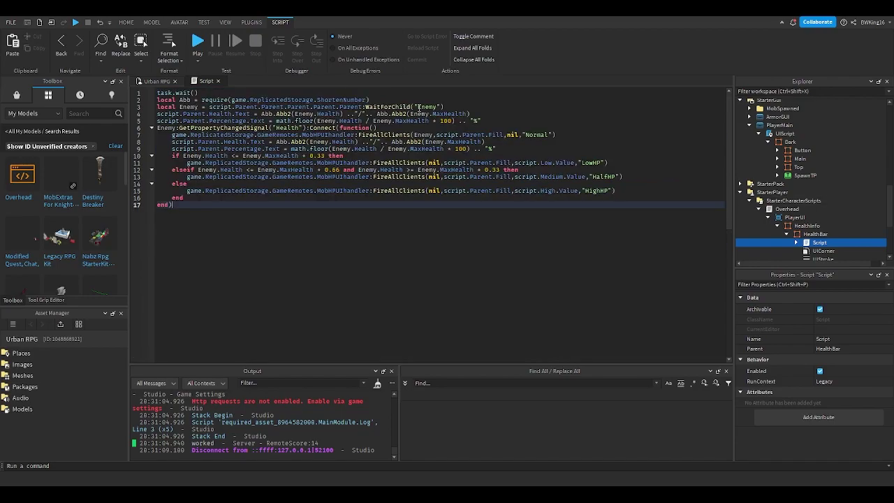
pyautogui.hotkey('ctrl', 'z')
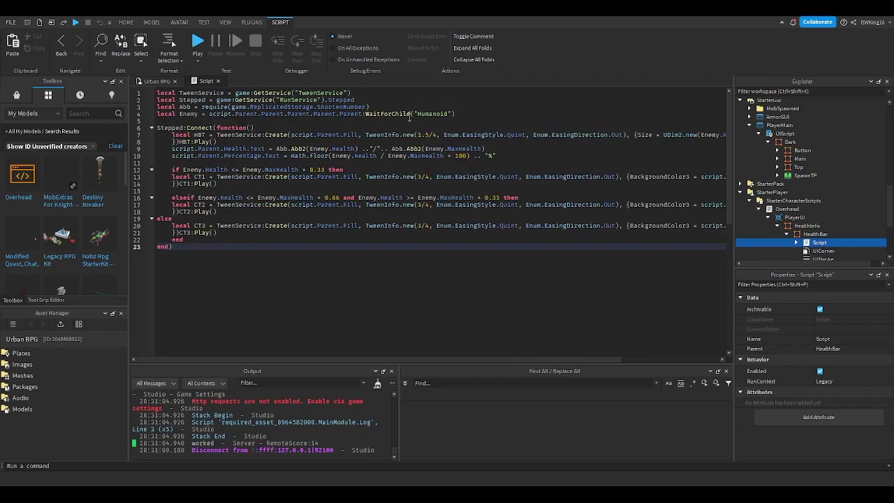
# Step: Replace the player HealthBar script with the mob version firing MobHPUIhandler, change its WaitForChild target to "Humanoid", and close the script
pyautogui.hotkey('ctrl', 'a')
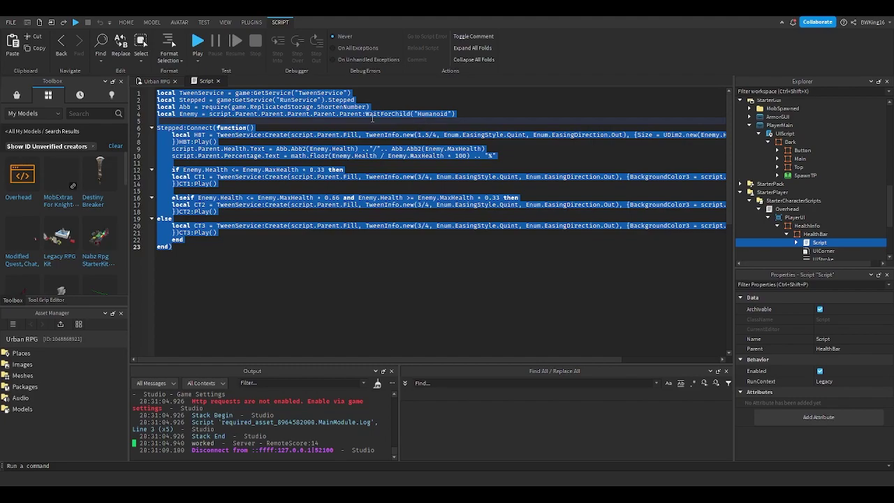
pyautogui.write('task.wait() local Abb = require(game.ReplicatedStorage.ShortenNumber) local Enemy = script.Parent.Parent.Parent.Parent:WaitForChild("Enemy") script.Parent.Health.Text = Abb.Abb2(Enemy.Health) .."/".. Abb.Abb2(Enemy.MaxHealth) script.Parent.Percentage.Text = math.floor(Enemy.Health / Enemy.MaxHealth * 100) .. "%" Enemy:GetPropertyChangedSignal("Health"):Connect(function() \tgame.ReplicatedStorage.GameRemotes.MobHPUIhandler:FireAllClients(Enemy,script.Parent.Fill,nil,"Normal") \tscript.Parent.Health.Text = Abb.Abb2(Enemy.Health) .."/".. Abb.Abb2(Enemy.MaxHealth) \tscript.Parent.Percentage.Text = math.floor(Enemy.Health / Enemy.MaxHealth * 100) .. "%" \tif Enemy.Health <= Enemy.MaxHealth * 0.33 then \t\tgame.ReplicatedStorage.GameRemotes.MobHPUIhandler:FireAllClients(nil,script.Parent.Fill,script.Low.Value,"LowHP") \telseif Enemy.Health <= Enemy.MaxHealth * 0.66 and Enemy.Health >= Enemy.MaxHealth * 0.33 then \t\tgame.ReplicatedStorage.GameRemotes.MobHPUIhandler:FireAllClients(nil,script.Parent.Fill,script.Medium.Value,"HalfHP") \telse \t\tgame.ReplicatedStorage.GameRemotes.MobHPUIhandler:FireAllClients(nil,script.Parent.Fill,script.High.Value,"HighHP") \tend end)')
pyautogui.click(430, 106)
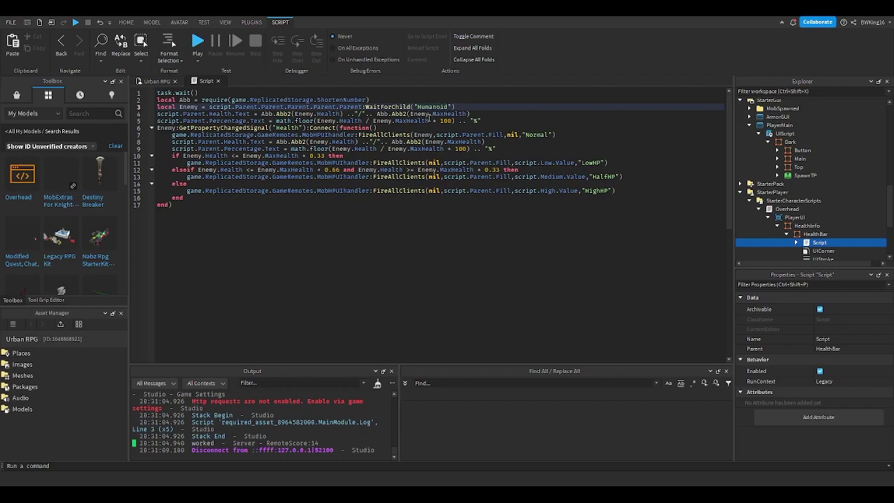
pyautogui.click(218, 82)
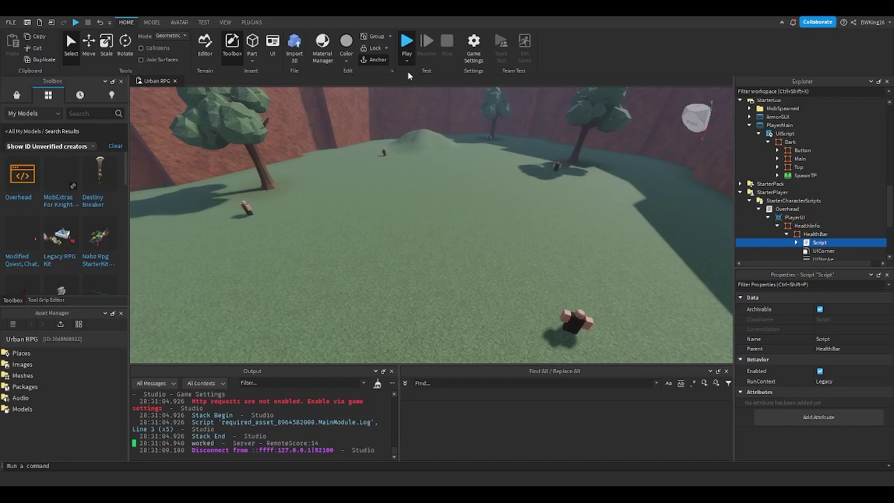
# Step: Playtest the game with the replaced player HealthBar script, and stop it
pyautogui.click(407, 42)
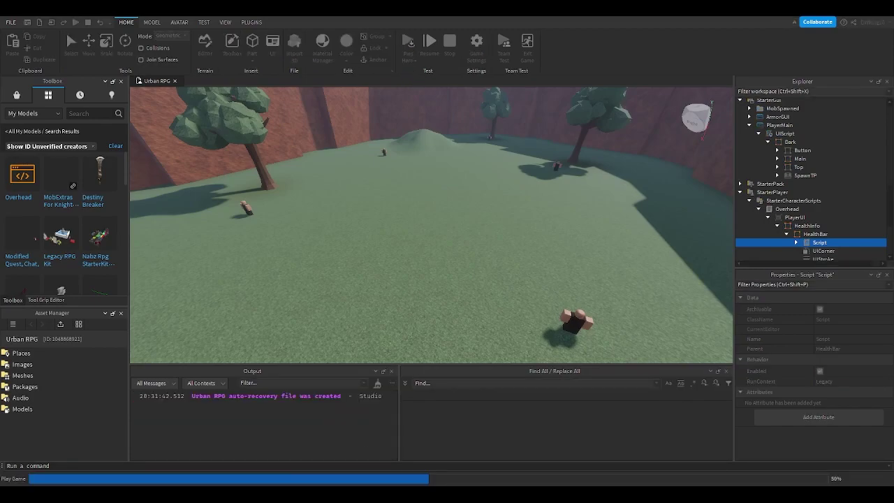
pyautogui.scroll(4, 810, 182)
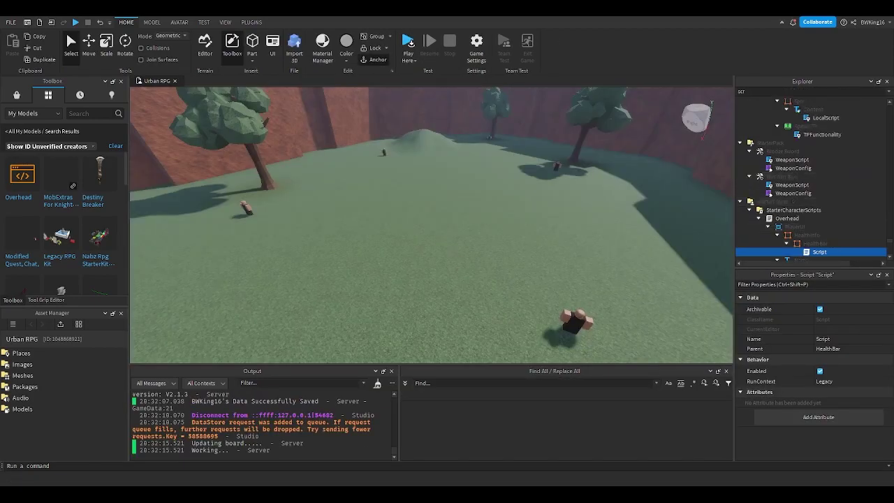
pyautogui.moveTo(479, 139); pyautogui.dragTo(501, 155, button='right')
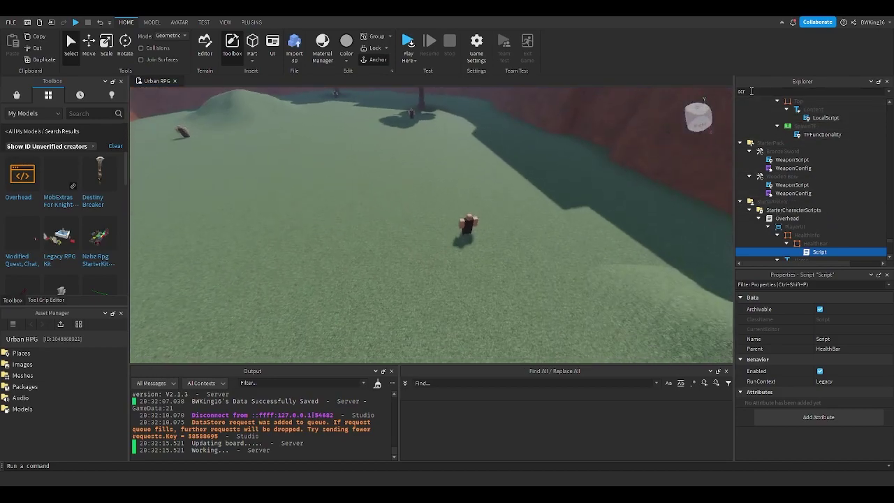
# Step: Clear the Explorer filter and select the unnamed script nested inside the Script of the Overhead's Name label
pyautogui.doubleClick(745, 92)
pyautogui.press('BackSpace')
pyautogui.scroll(-1, 788, 166)
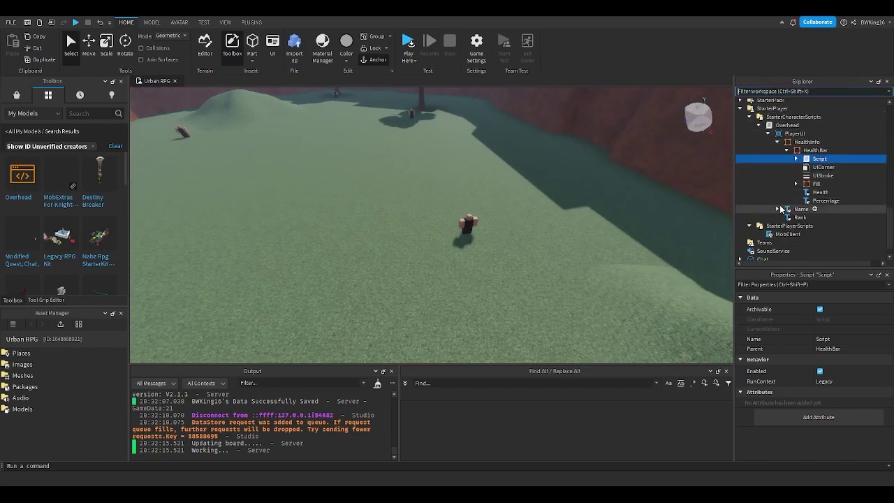
pyautogui.click(777, 208)
pyautogui.click(785, 216)
pyautogui.scroll(-1, 785, 216)
pyautogui.click(801, 203)
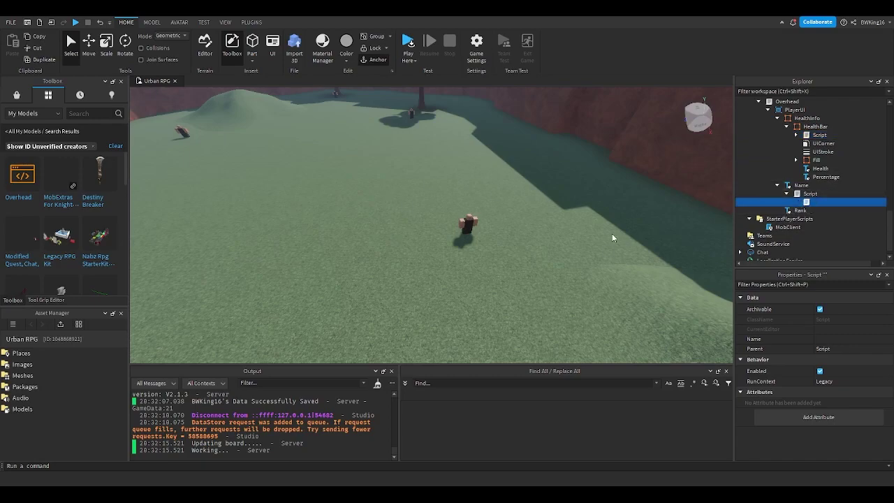
# Step: Inspect the code of the unnamed script nested in the Name label's Script, and delete that nested script
pyautogui.click(795, 135)
pyautogui.click(795, 185)
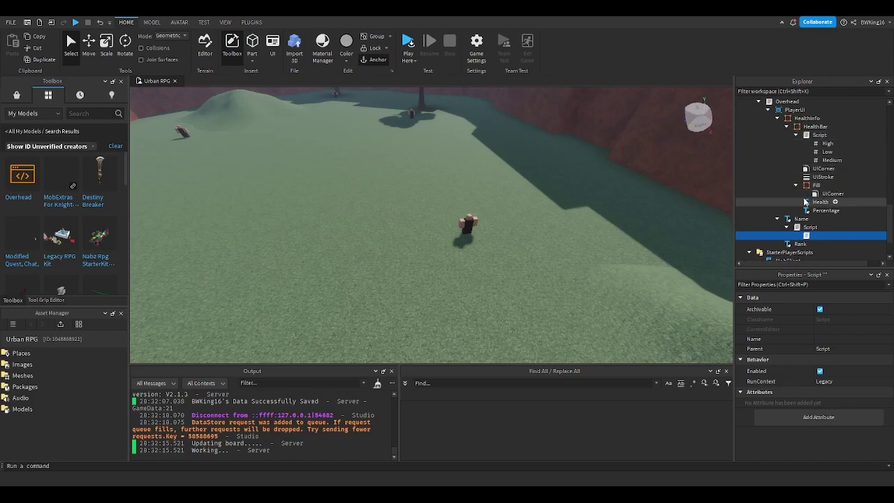
pyautogui.doubleClick(810, 235)
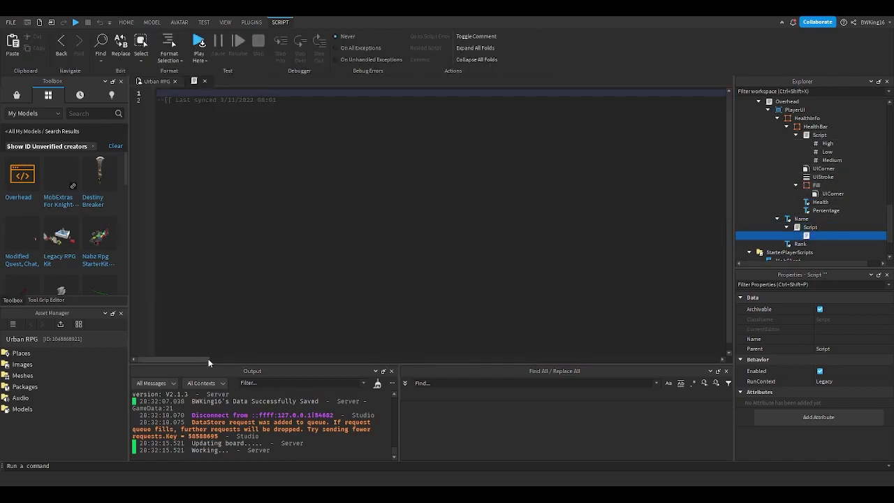
pyautogui.moveTo(623, 357); pyautogui.dragTo(566, 347)
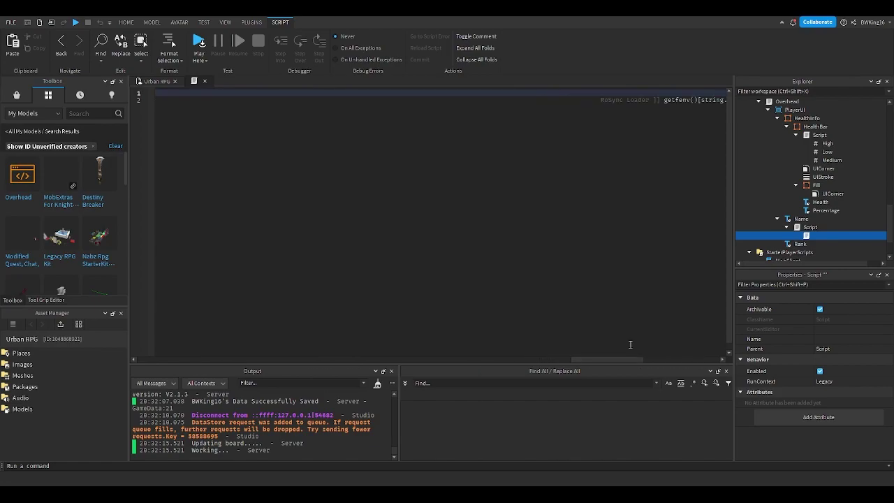
pyautogui.click(205, 81)
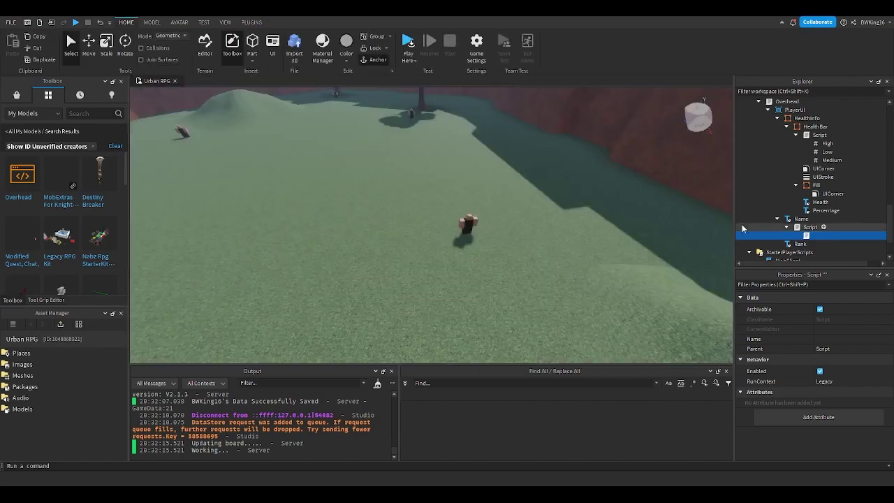
# Step: Check the code of the Name label's Script and of the HealthBar Script for anything suspicious
pyautogui.doubleClick(807, 228)
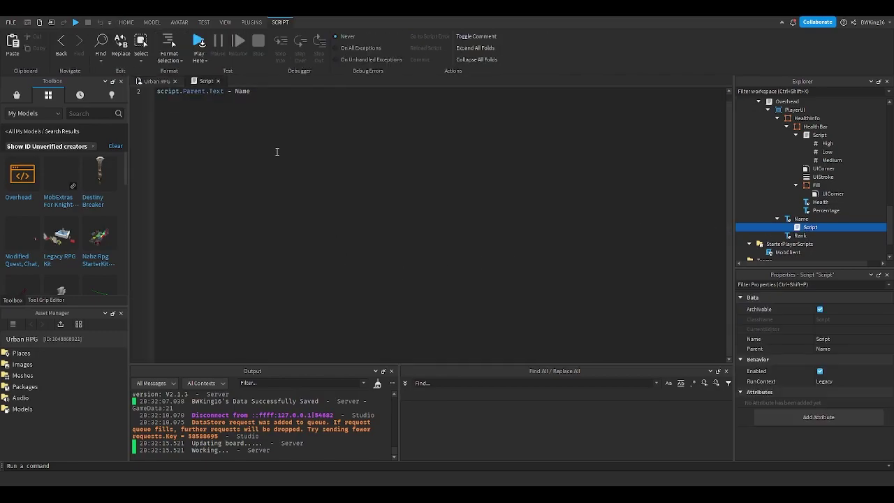
pyautogui.click(217, 81)
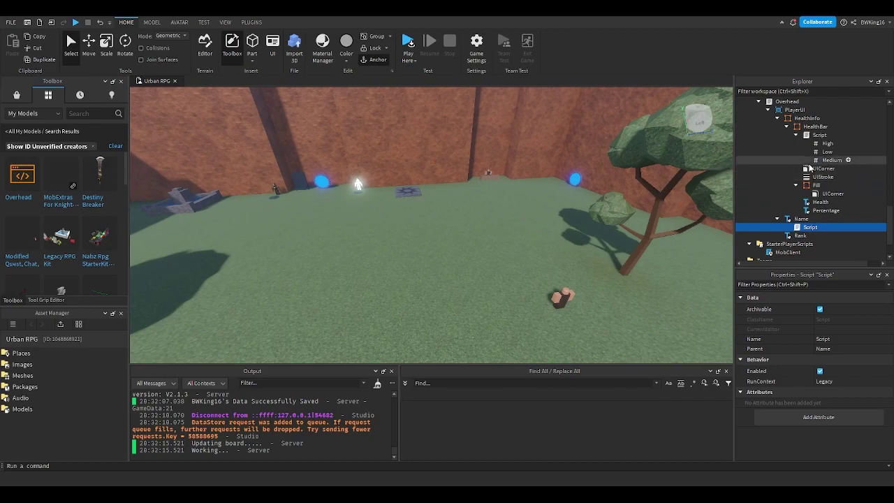
pyautogui.click(805, 135)
pyautogui.doubleClick(816, 135)
pyautogui.scroll(-4, 307, 102)
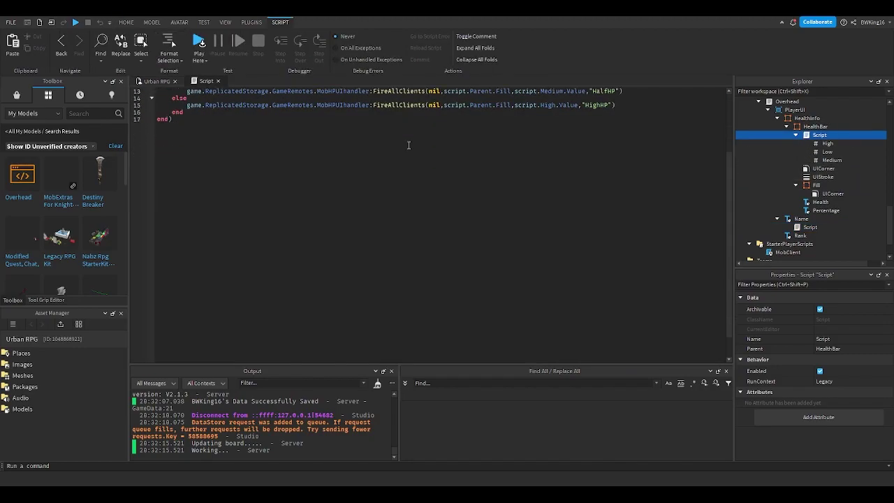
pyautogui.scroll(4, 308, 102)
pyautogui.click(217, 81)
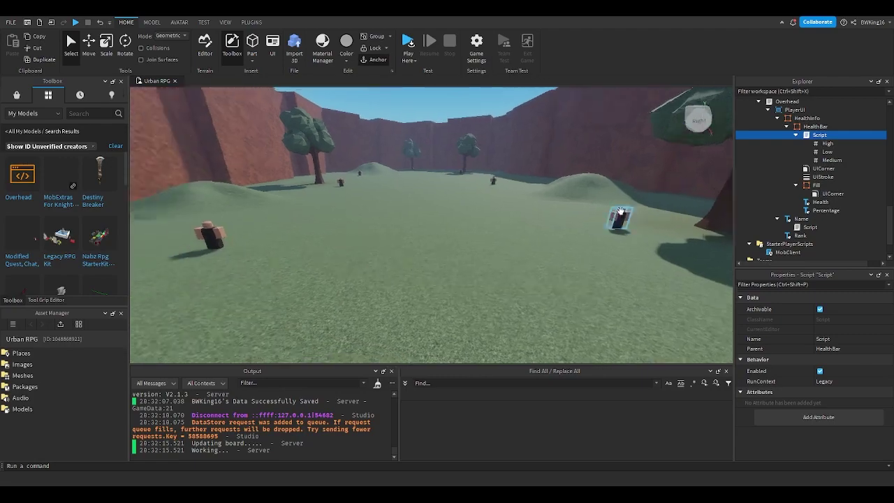
pyautogui.doubleClick(809, 227)
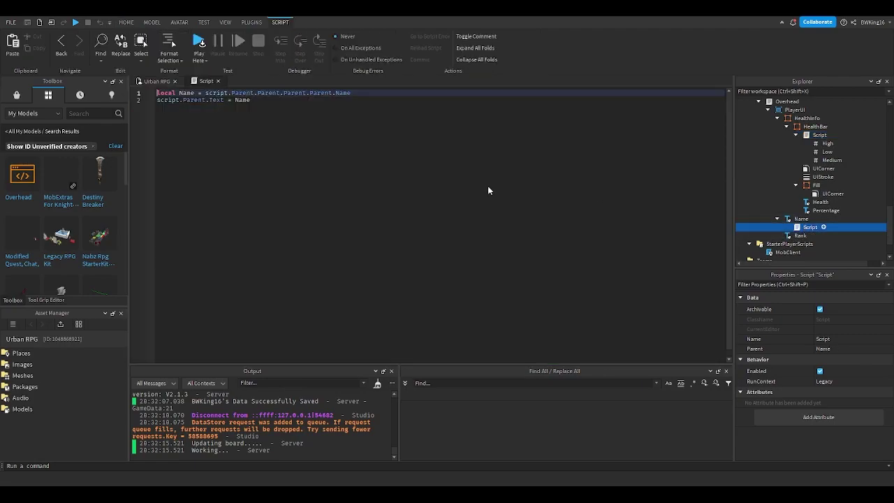
pyautogui.click(218, 81)
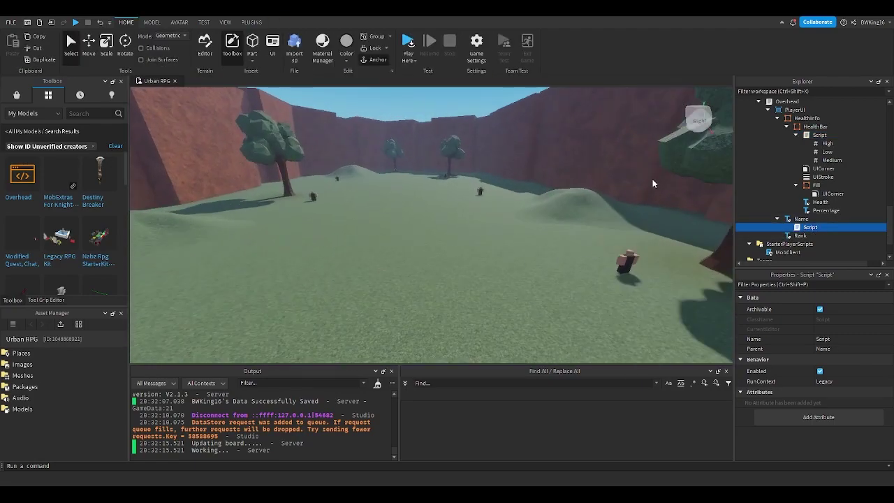
# Step: Set the BackgroundTransparency of the HealthBar's Fill frame to 0
pyautogui.click(816, 185)
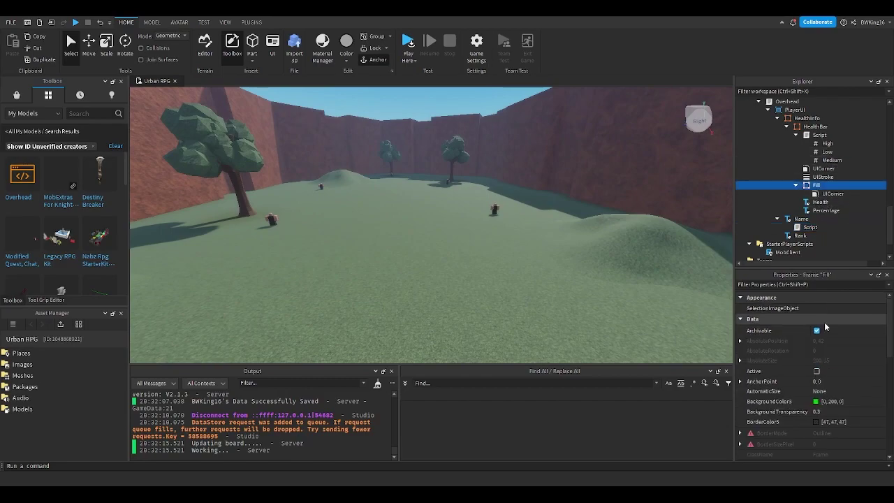
pyautogui.scroll(-2, 810, 331)
pyautogui.moveTo(620, 229); pyautogui.dragTo(545, 232, button='right')
pyautogui.moveTo(614, 181); pyautogui.dragTo(549, 197, button='right')
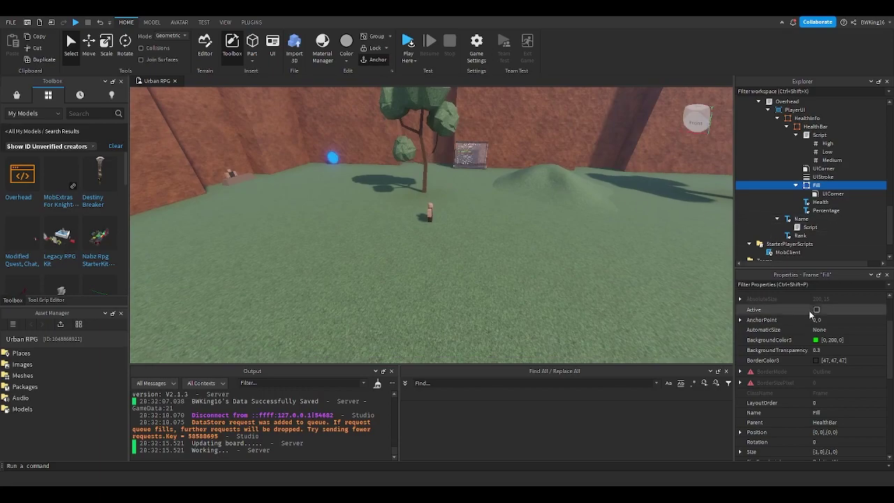
pyautogui.click(829, 351)
pyautogui.write('0')
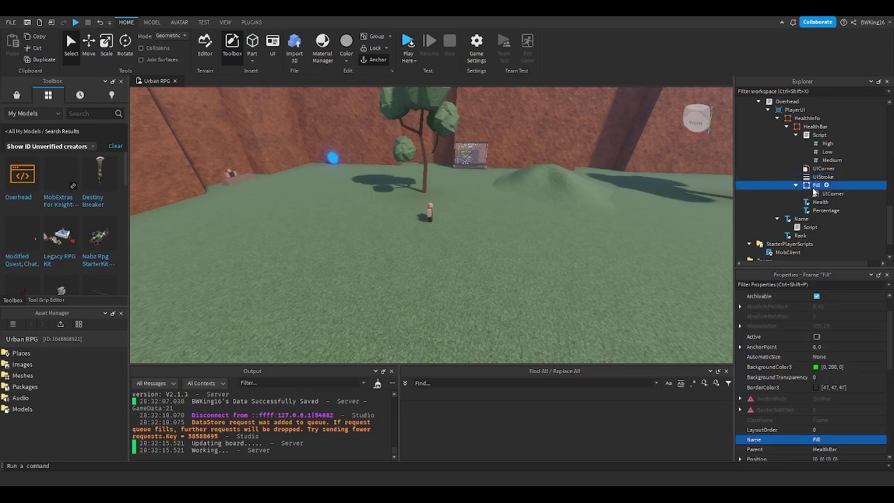
# Step: Check the text properties of the overhead's Health and Name labels
pyautogui.click(820, 202)
pyautogui.scroll(-3, 780, 355)
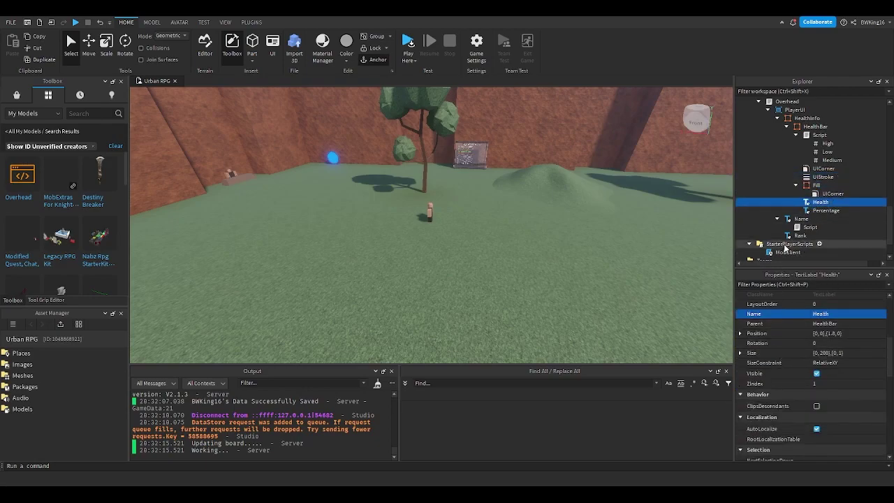
pyautogui.click(801, 218)
pyautogui.scroll(-3, 796, 353)
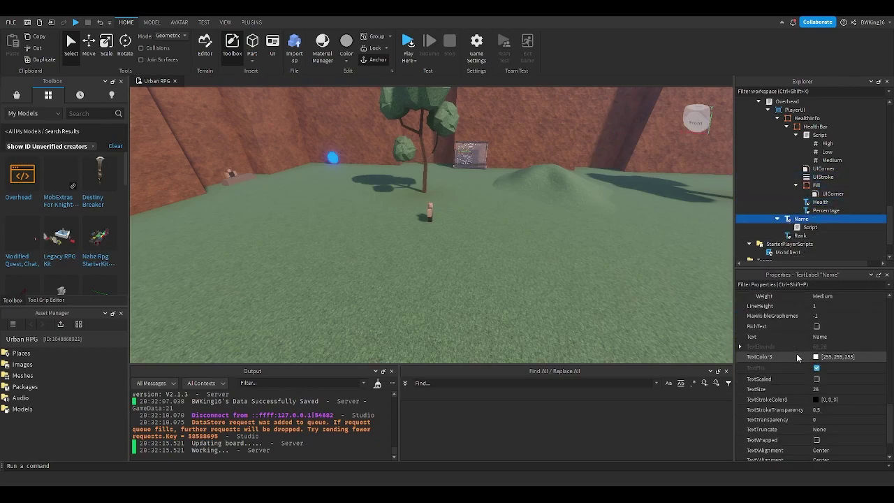
pyautogui.scroll(-2, 796, 353)
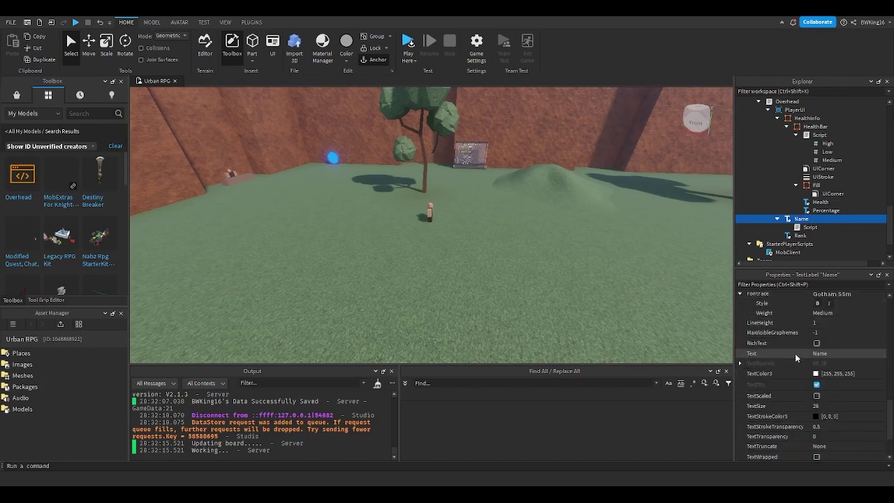
# Step: Copy the Rank label's TextColor3 value 126, 255, 126 to the Health label's TextColor3
pyautogui.click(800, 235)
pyautogui.scroll(-1, 794, 333)
pyautogui.click(837, 342)
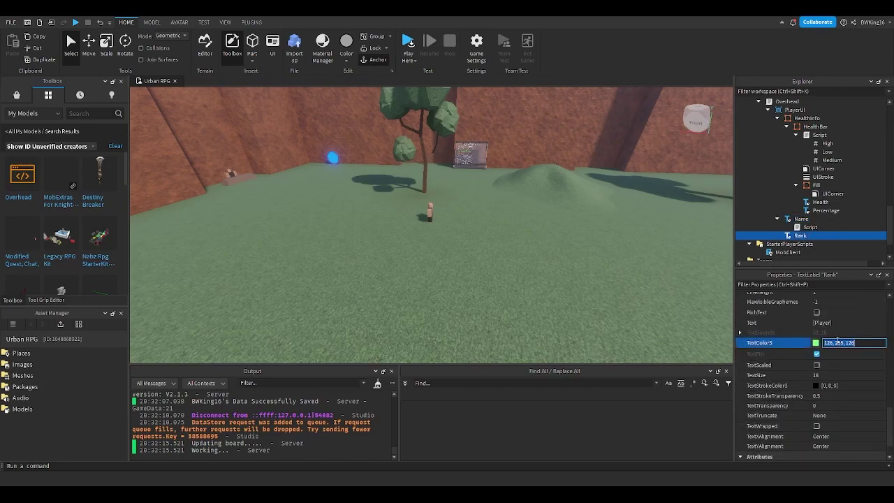
pyautogui.click(817, 211)
pyautogui.click(815, 204)
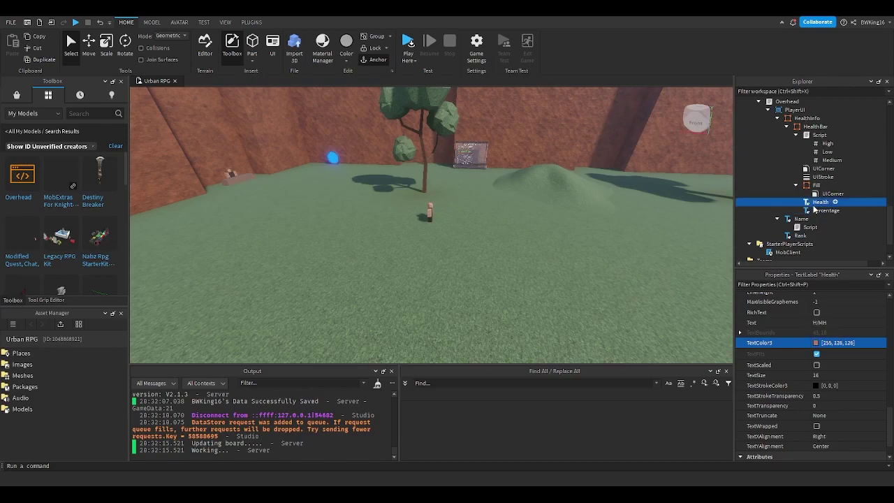
pyautogui.press('Return')
# Step: Start a playtest and walk the character around to check the player's overhead health bar and label colors
pyautogui.moveTo(516, 204); pyautogui.dragTo(552, 212, button='right')
pyautogui.press('F5')
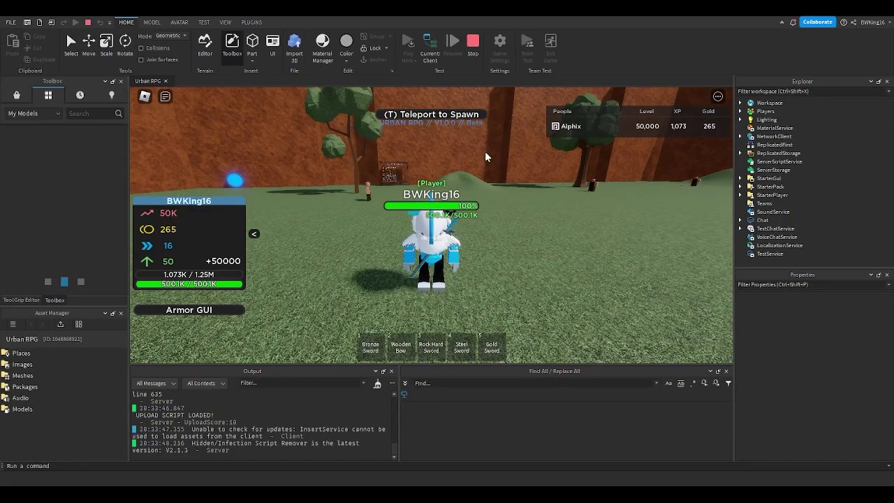
pyautogui.press('d')
pyautogui.press('s')
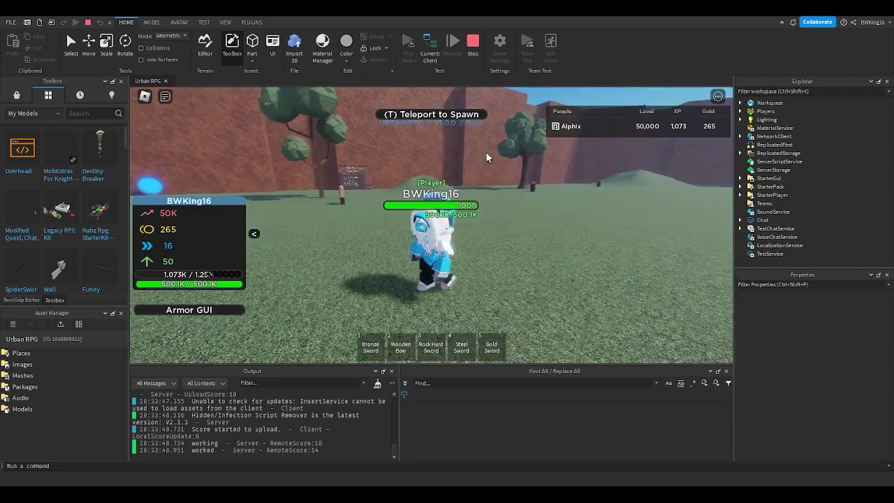
pyautogui.press('w')
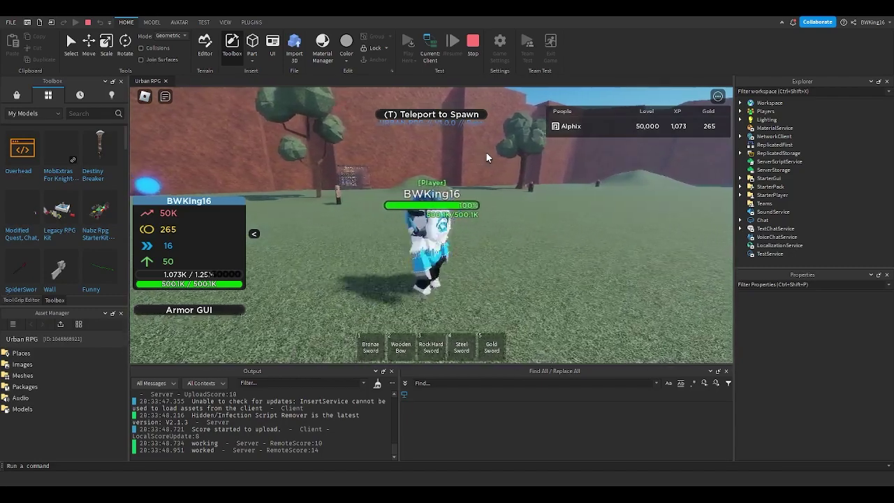
pyautogui.press('w')
pyautogui.moveTo(487, 153); pyautogui.dragTo(487, 154, button='right')
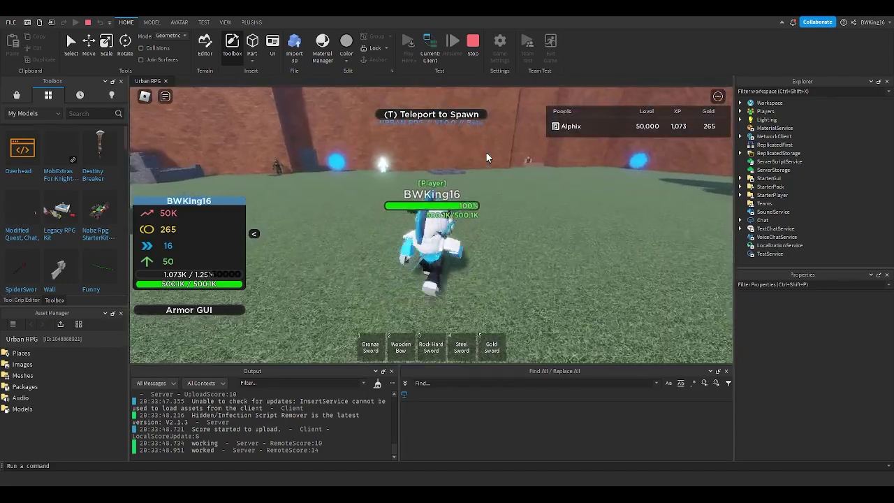
# Step: Compare the player's overhead health bar with the one above the nearby Thief mob
pyautogui.scroll(6, 488, 158)
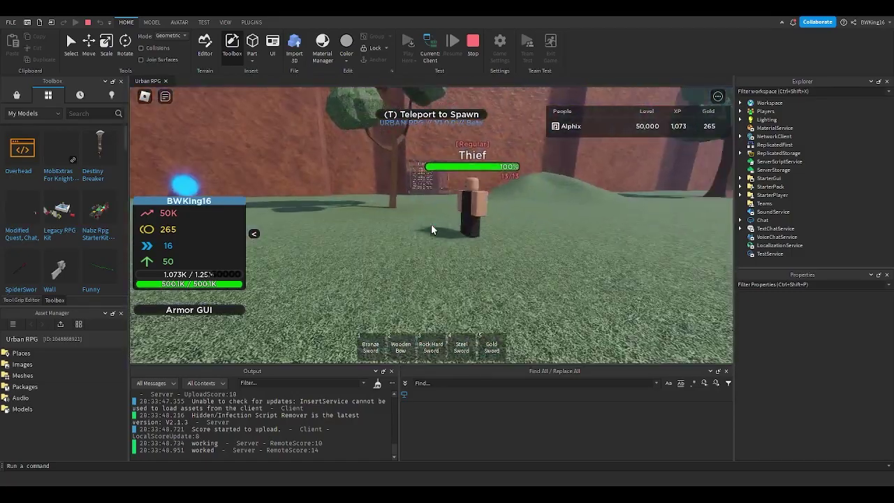
pyautogui.scroll(-4, 431, 230)
pyautogui.press('s')
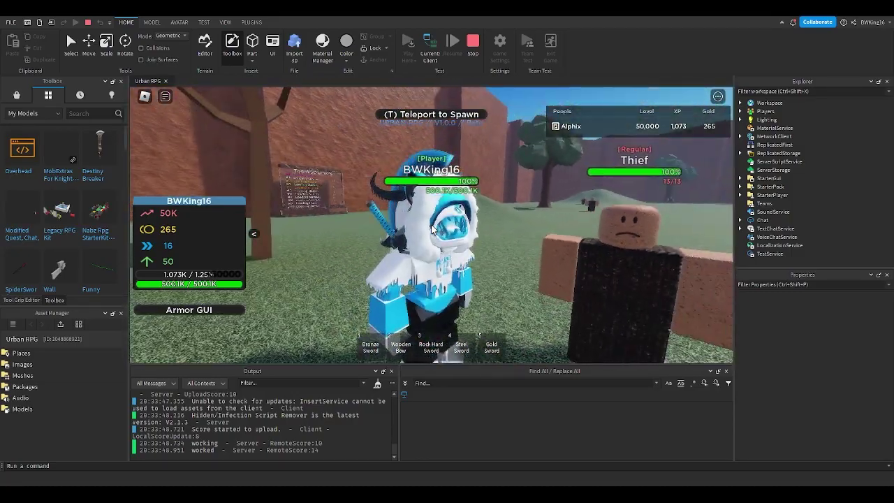
pyautogui.scroll(5, 431, 224)
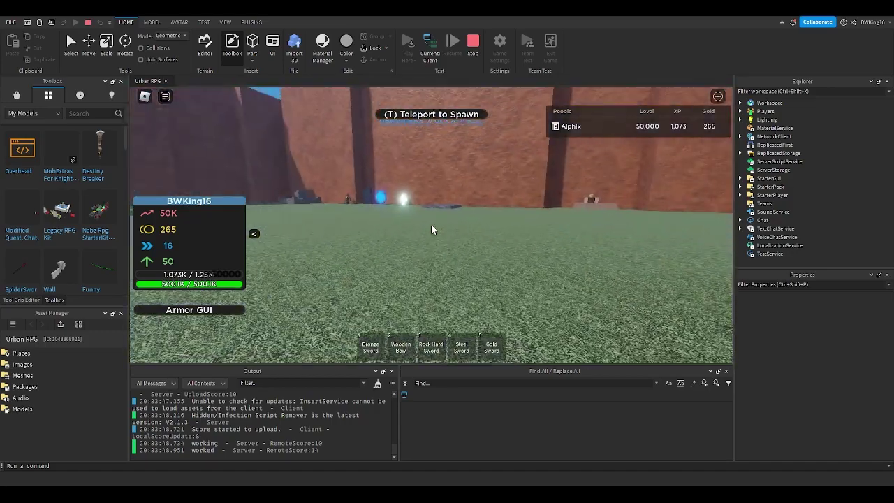
pyautogui.scroll(-5, 431, 224)
pyautogui.moveTo(435, 228); pyautogui.dragTo(434, 227, button='right')
pyautogui.press('s')
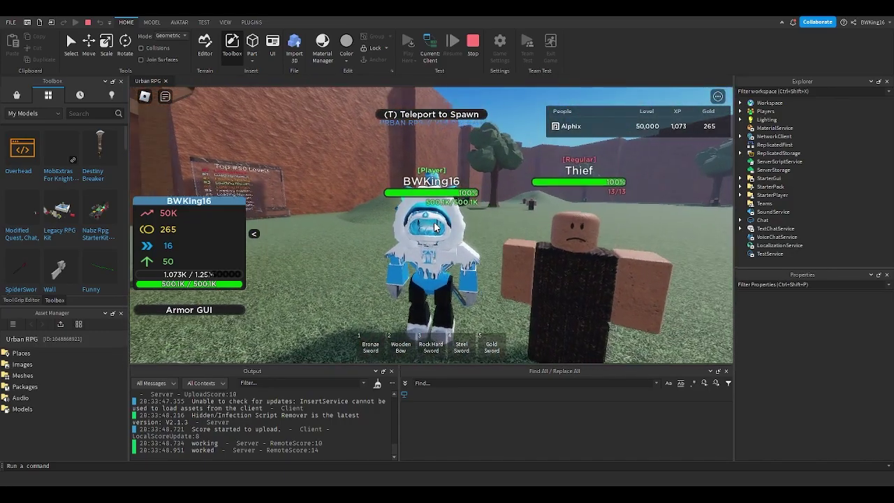
# Step: Equip the Bronze Sword and attack the Thief until it is defeated to test its health bar
pyautogui.press('space')
pyautogui.press('2')
pyautogui.press('1')
pyautogui.scroll(5, 432, 229)
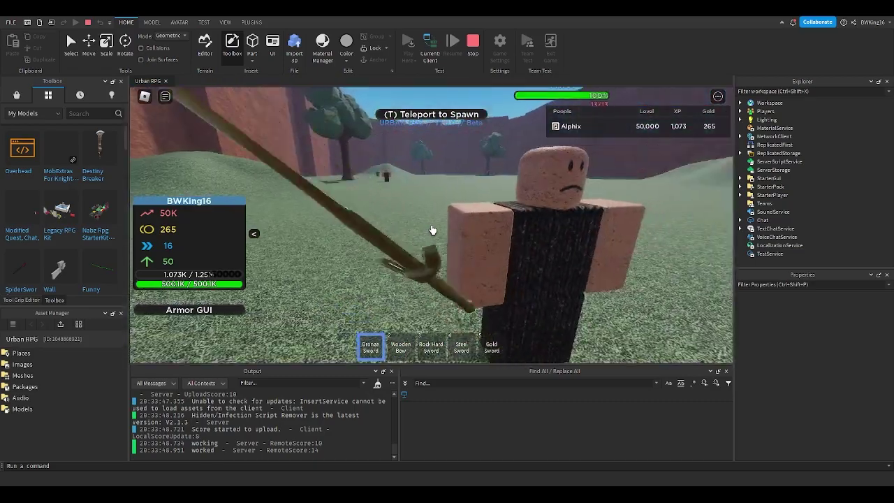
pyautogui.click(432, 230)
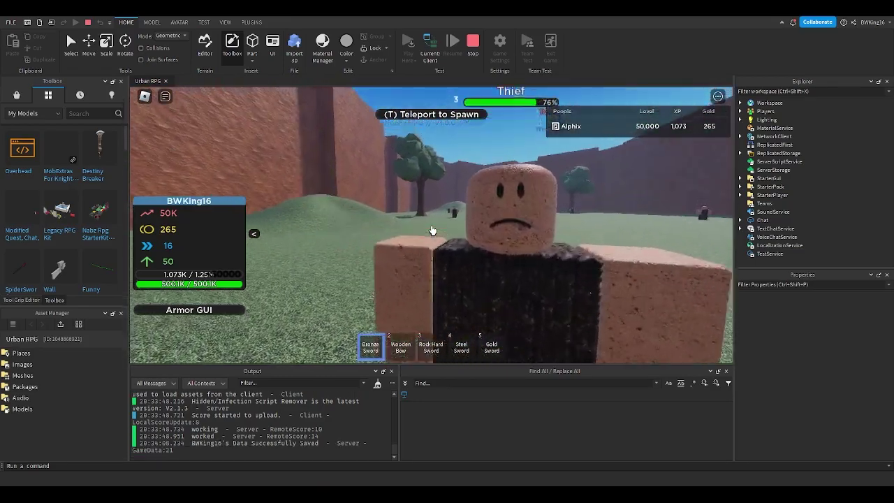
pyautogui.click(431, 229)
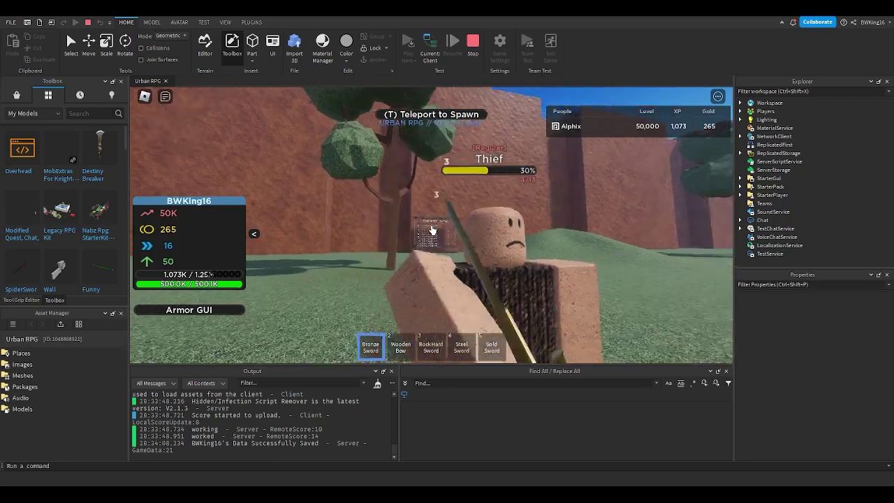
pyautogui.click(431, 230)
pyautogui.click(431, 229)
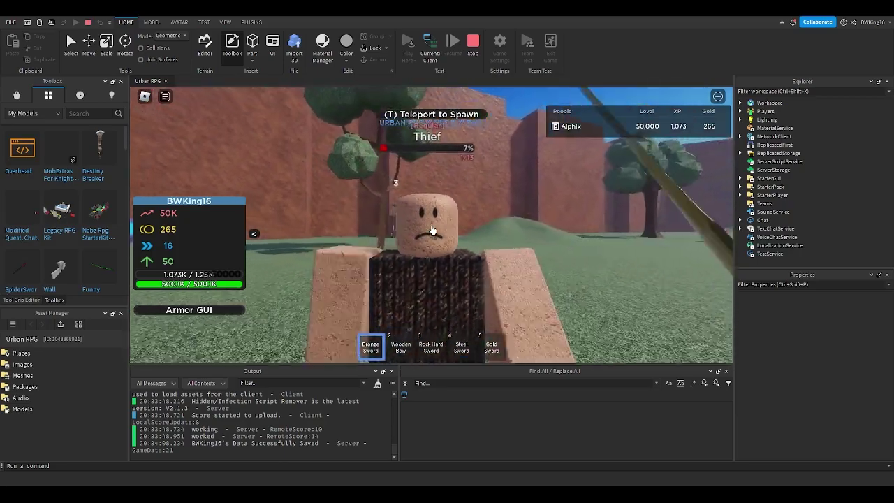
pyautogui.click(432, 230)
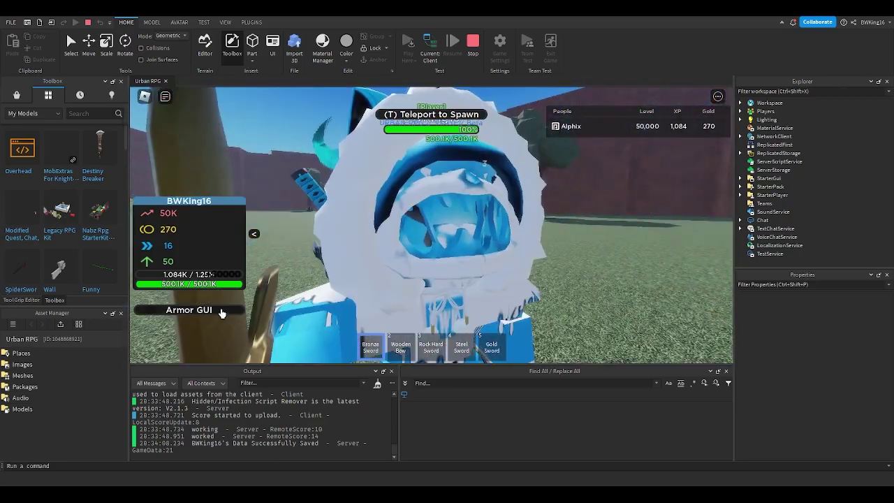
# Step: Look through the armor list in the Armor GUI and close it
pyautogui.click(222, 309)
pyautogui.scroll(-5, 412, 288)
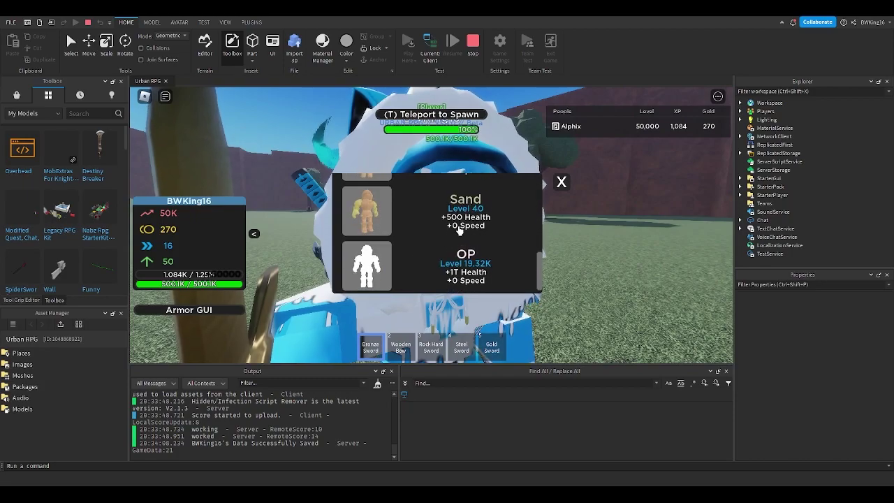
pyautogui.scroll(3, 447, 230)
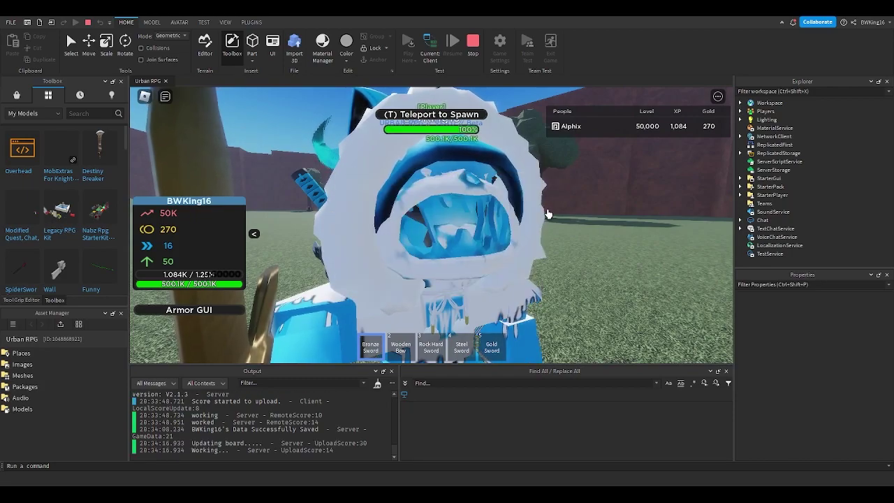
pyautogui.scroll(-4, 545, 209)
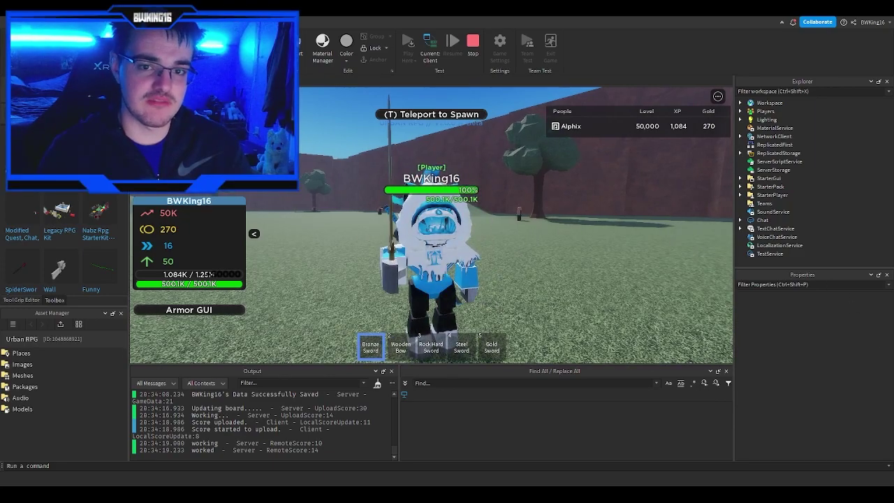
pyautogui.click(539, 243)
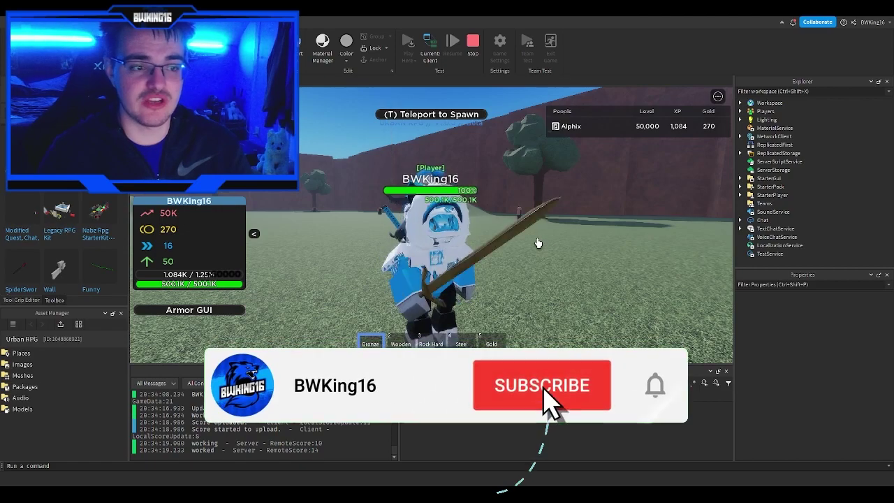